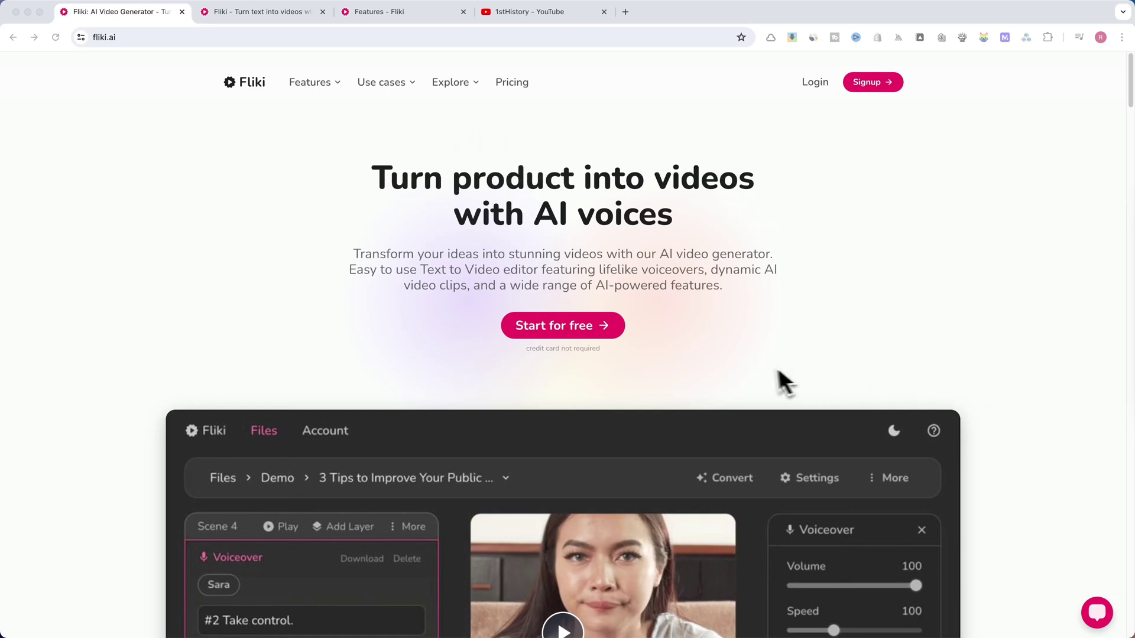
- Scroll the Fliki homepage and show the Business & Corporate example videos
{"action": "scroll", "coordinate": [254, 320], "scroll_direction": "down", "scroll_amount": 3}
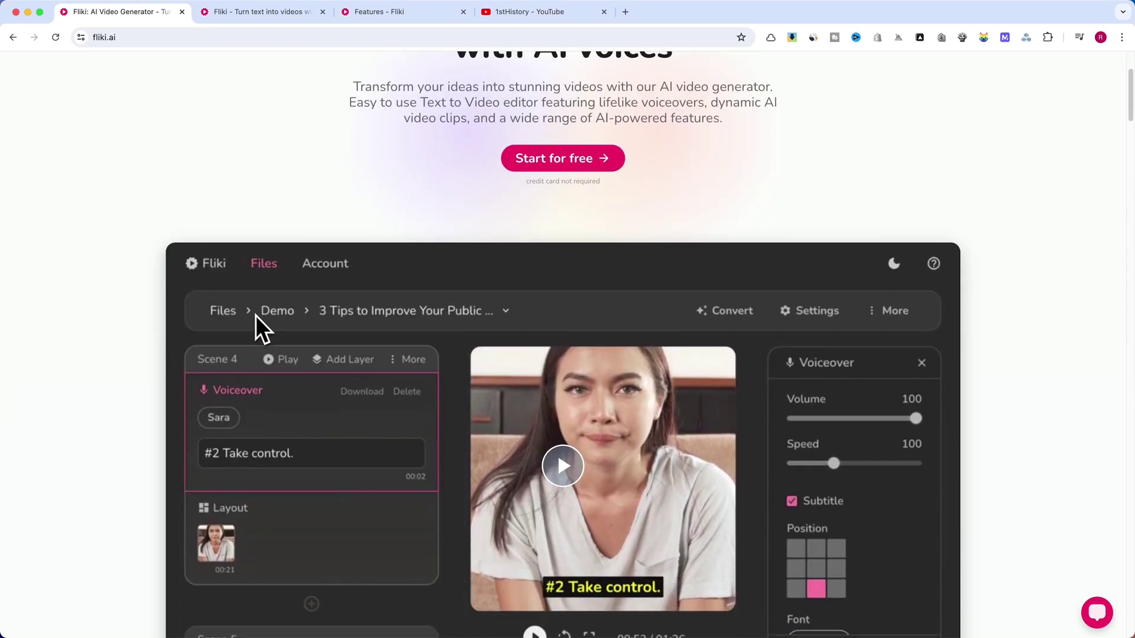
{"action": "scroll", "coordinate": [255, 315], "scroll_direction": "down", "scroll_amount": 5}
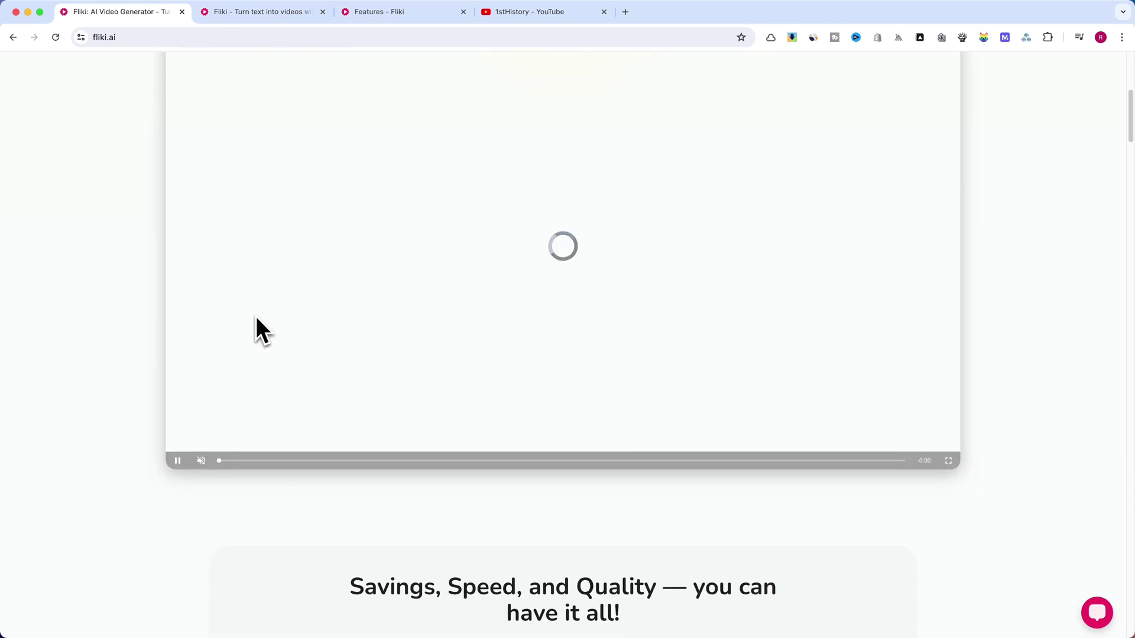
{"action": "scroll", "coordinate": [256, 320], "scroll_direction": "down", "scroll_amount": 6}
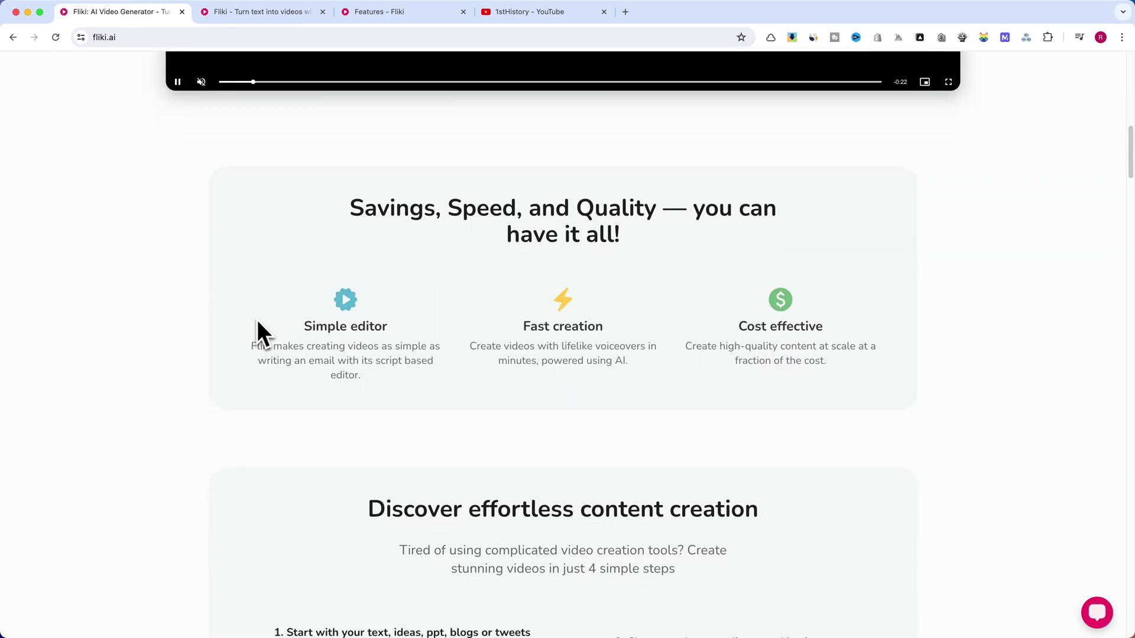
{"action": "scroll", "coordinate": [258, 322], "scroll_direction": "down", "scroll_amount": 3}
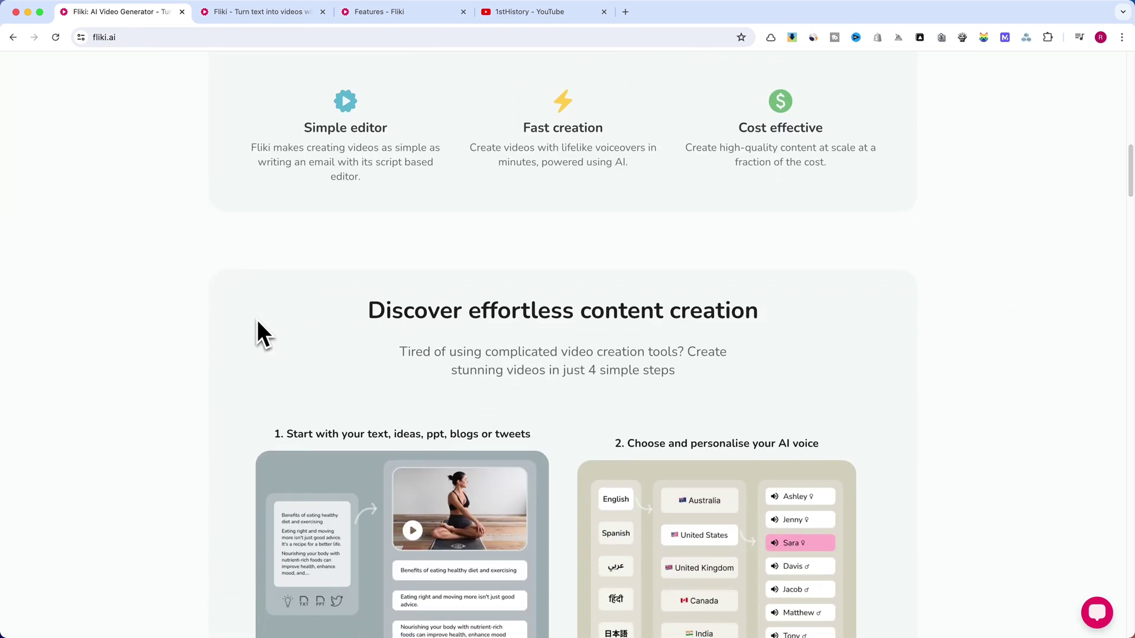
{"action": "scroll", "coordinate": [257, 322], "scroll_direction": "down", "scroll_amount": 1}
{"action": "scroll", "coordinate": [258, 322], "scroll_direction": "down", "scroll_amount": 4}
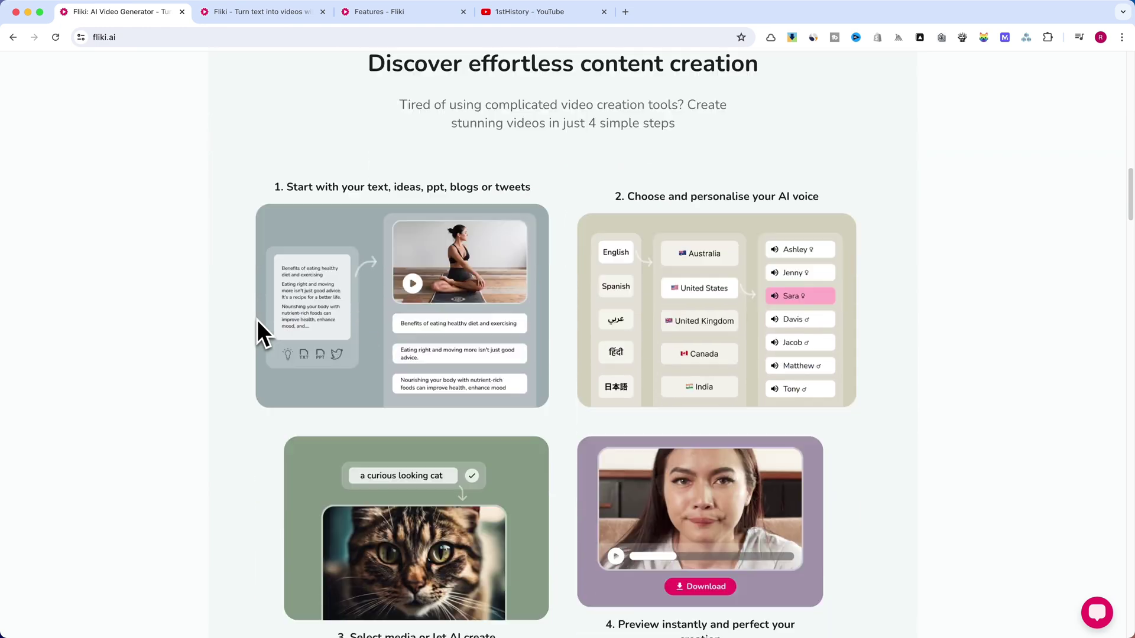
{"action": "scroll", "coordinate": [258, 322], "scroll_direction": "down", "scroll_amount": 4}
{"action": "scroll", "coordinate": [257, 321], "scroll_direction": "down", "scroll_amount": 7}
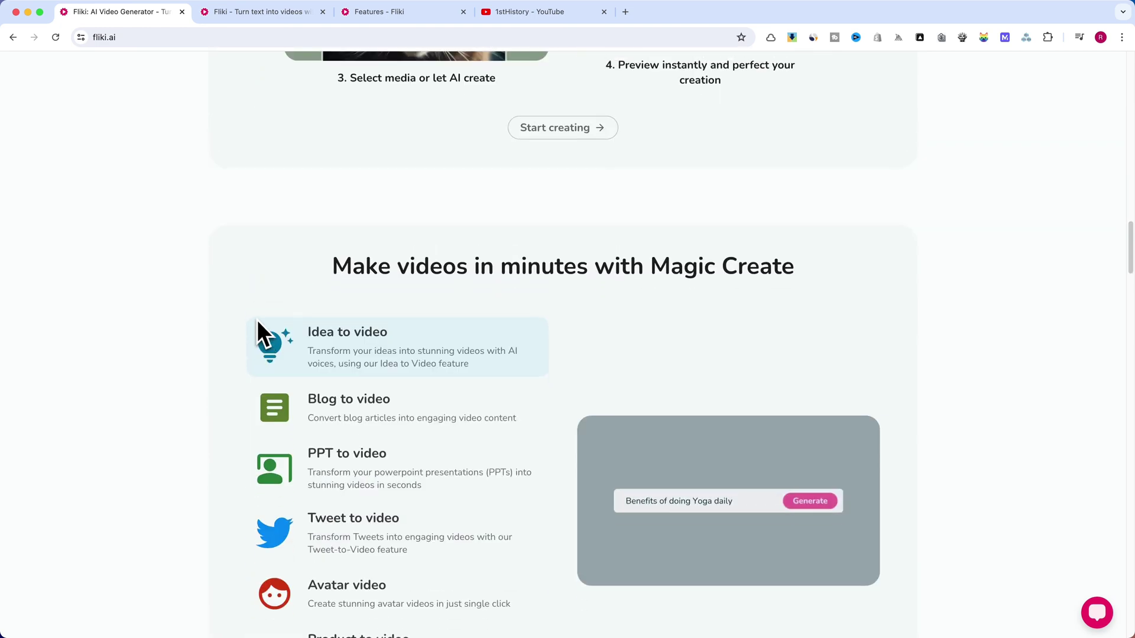
{"action": "scroll", "coordinate": [98, 338], "scroll_direction": "down", "scroll_amount": 4}
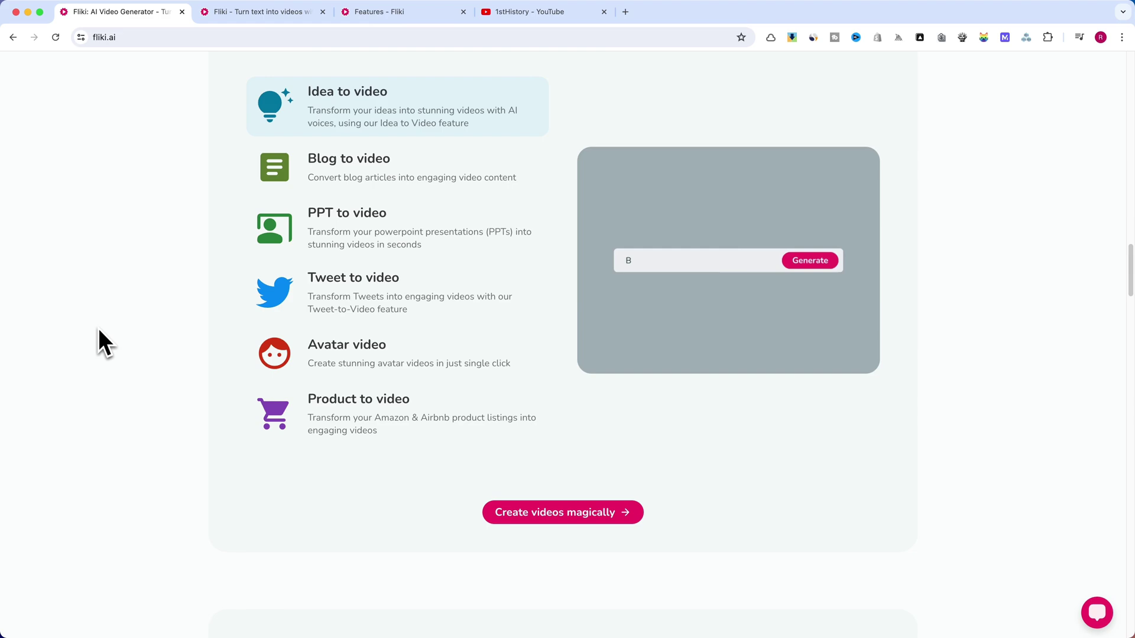
{"action": "scroll", "coordinate": [99, 338], "scroll_direction": "down", "scroll_amount": 4}
{"action": "scroll", "coordinate": [98, 328], "scroll_direction": "down", "scroll_amount": 4}
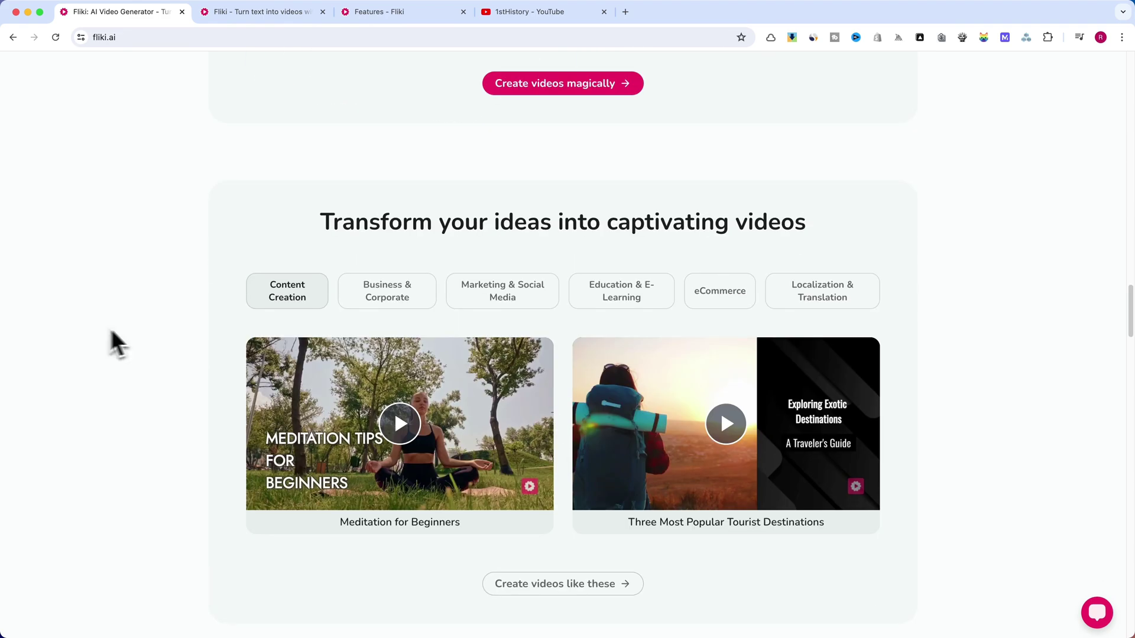
{"action": "left_click", "coordinate": [402, 298]}
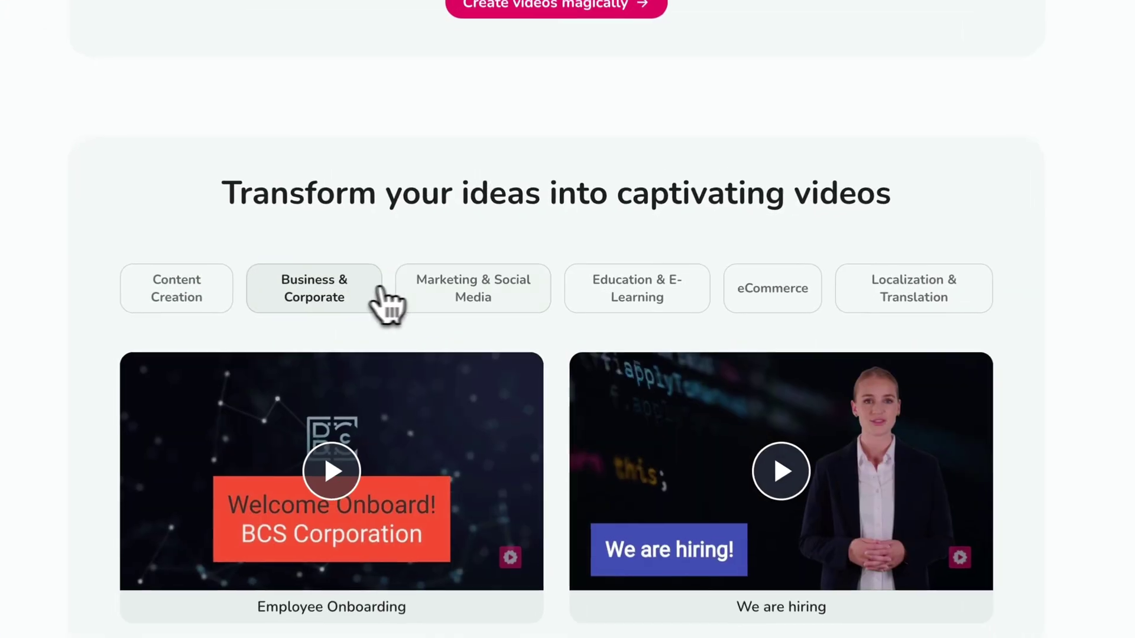
{"action": "scroll", "coordinate": [382, 289], "scroll_direction": "down", "scroll_amount": 12}
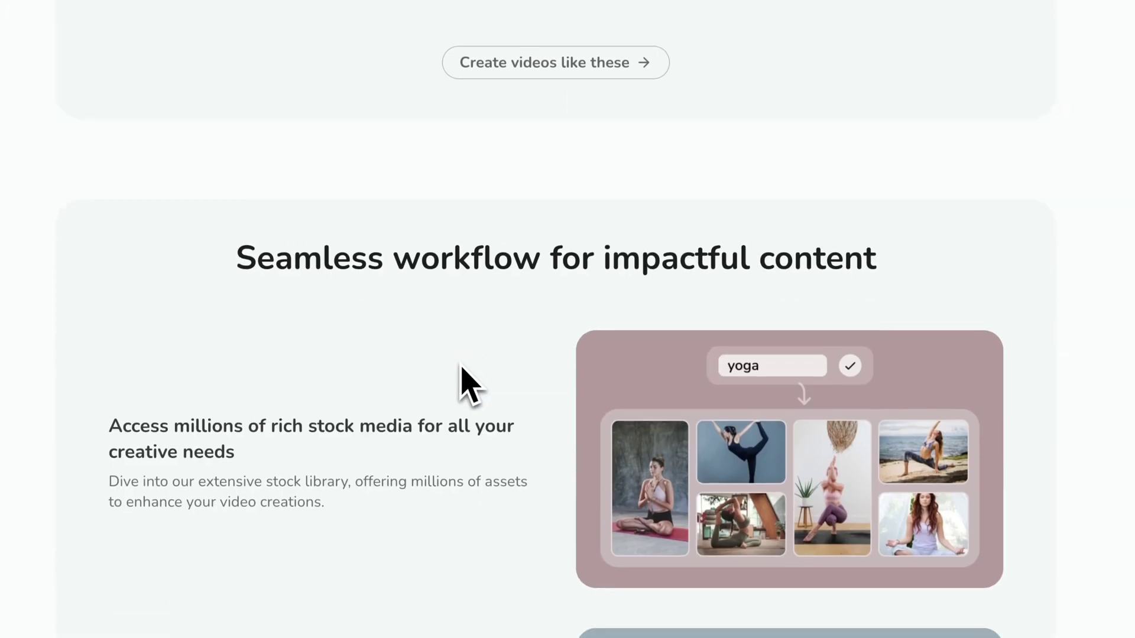
{"action": "scroll", "coordinate": [464, 373], "scroll_direction": "down", "scroll_amount": 10}
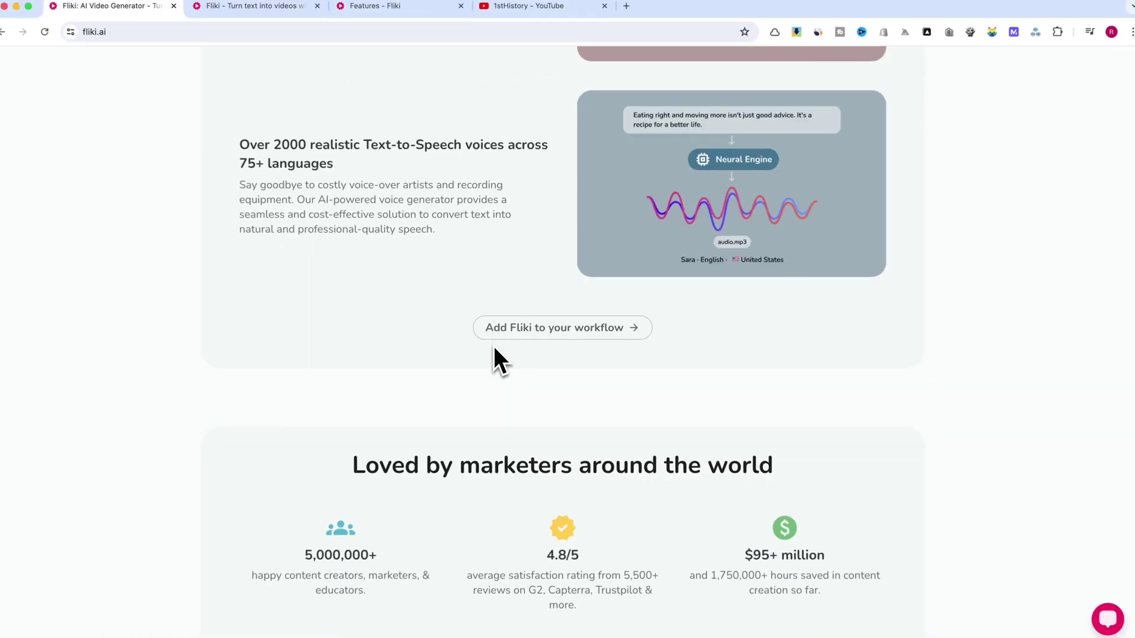
{"action": "scroll", "coordinate": [496, 348], "scroll_direction": "down", "scroll_amount": 11}
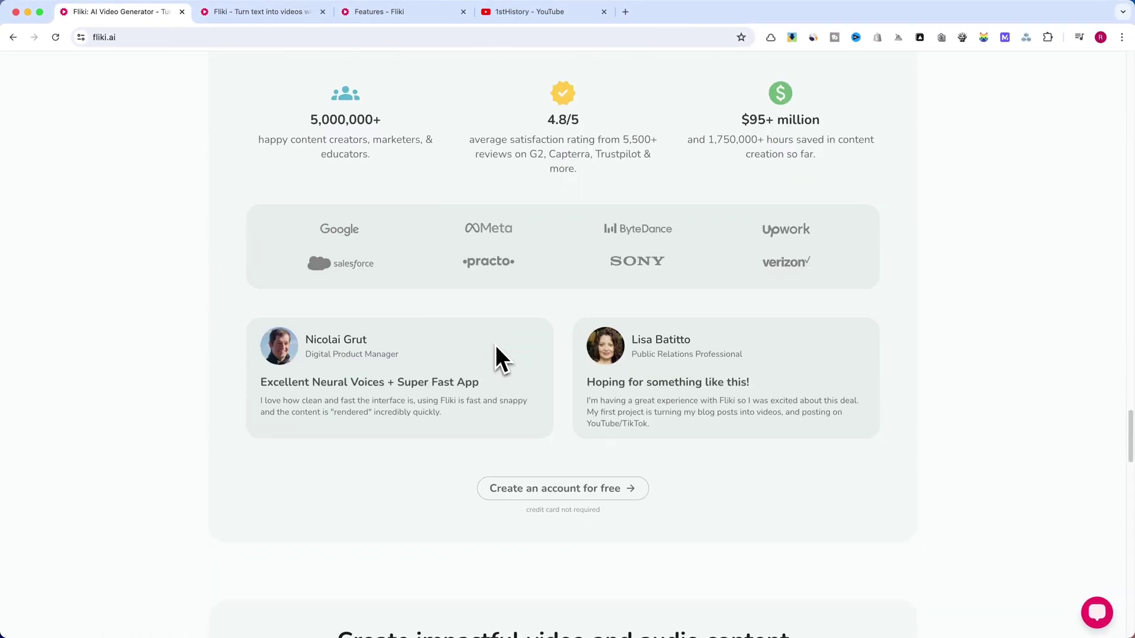
{"action": "scroll", "coordinate": [496, 348], "scroll_direction": "down", "scroll_amount": 7}
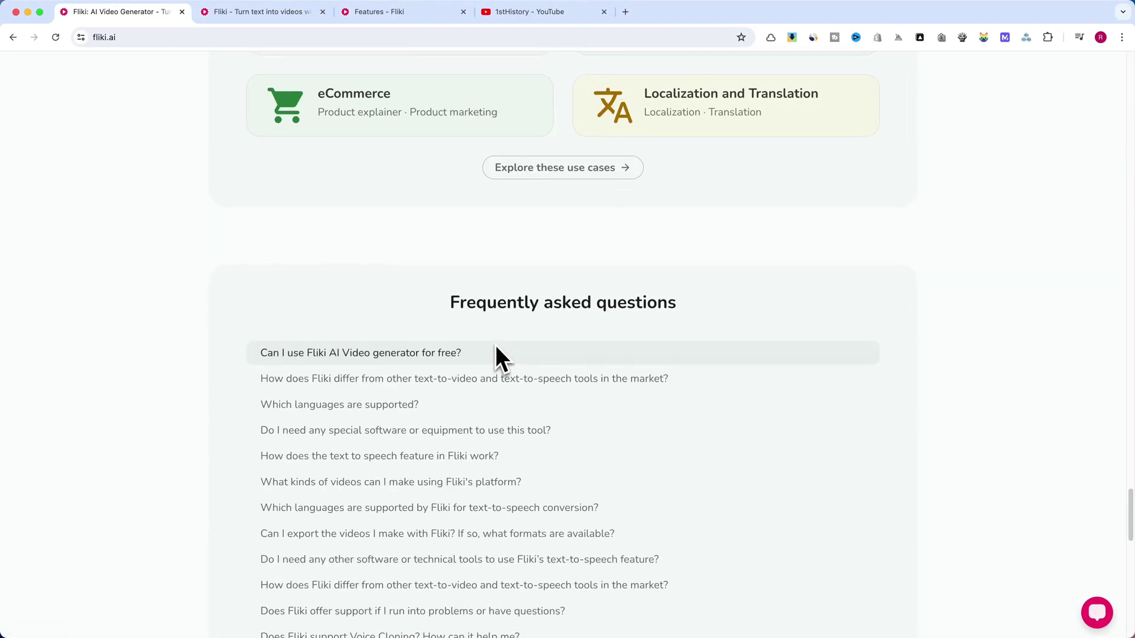
{"action": "scroll", "coordinate": [496, 348], "scroll_direction": "down", "scroll_amount": 6}
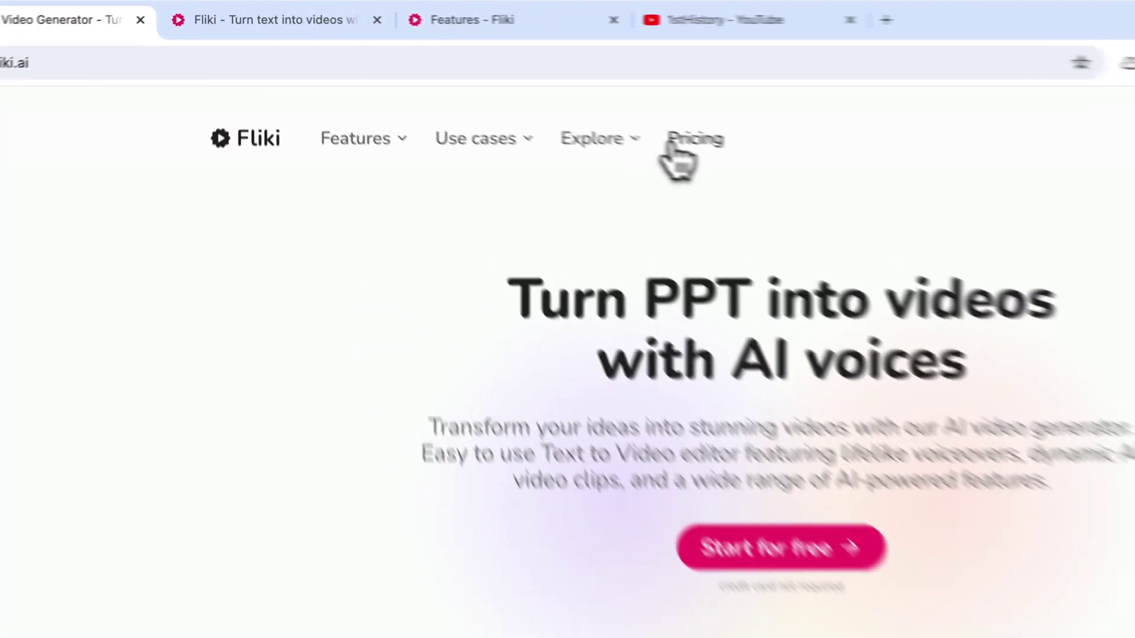
- Look through the Fliki pricing plans page
{"action": "left_click", "coordinate": [508, 83]}
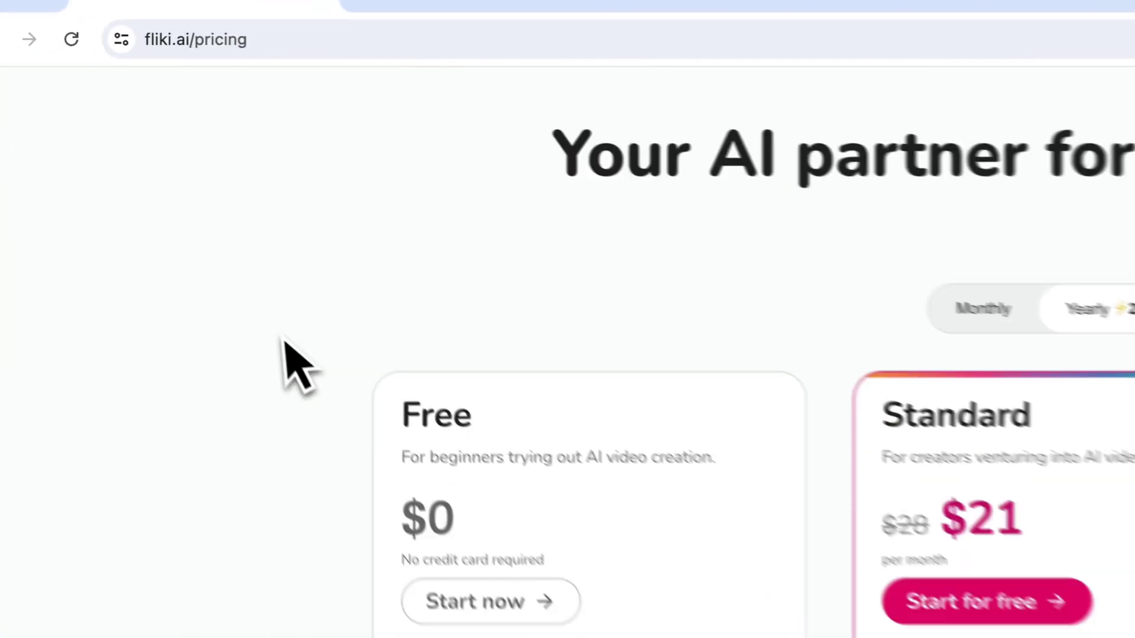
{"action": "scroll", "coordinate": [107, 413], "scroll_direction": "down", "scroll_amount": 5}
{"action": "scroll", "coordinate": [448, 246], "scroll_direction": "down", "scroll_amount": 6}
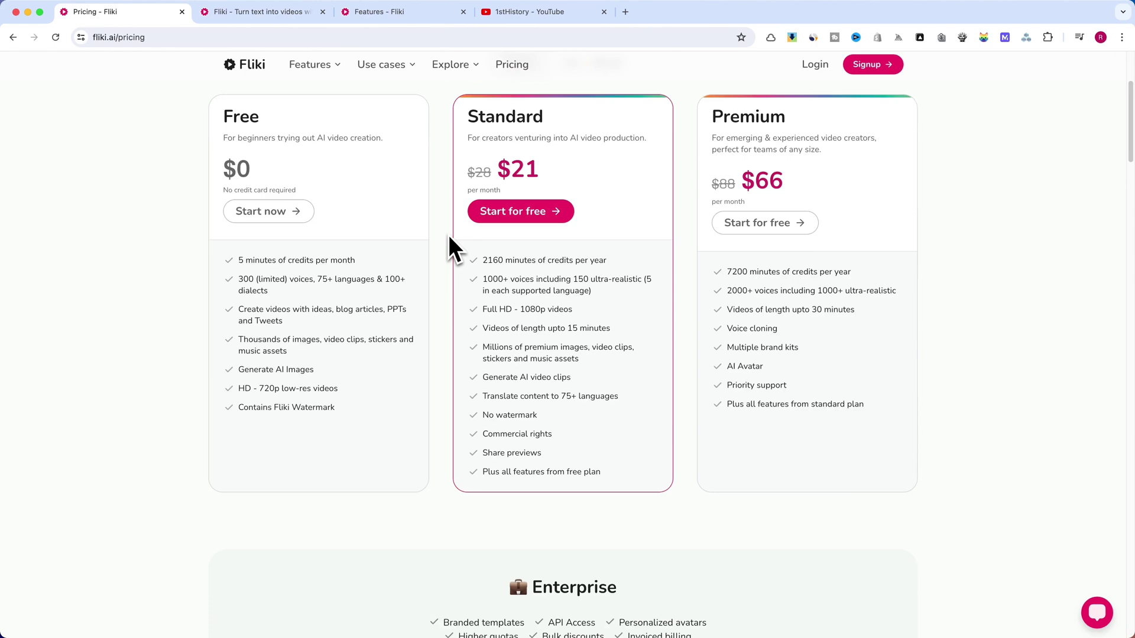
{"action": "scroll", "coordinate": [448, 246], "scroll_direction": "up", "scroll_amount": 1}
{"action": "scroll", "coordinate": [449, 235], "scroll_direction": "up", "scroll_amount": 10}
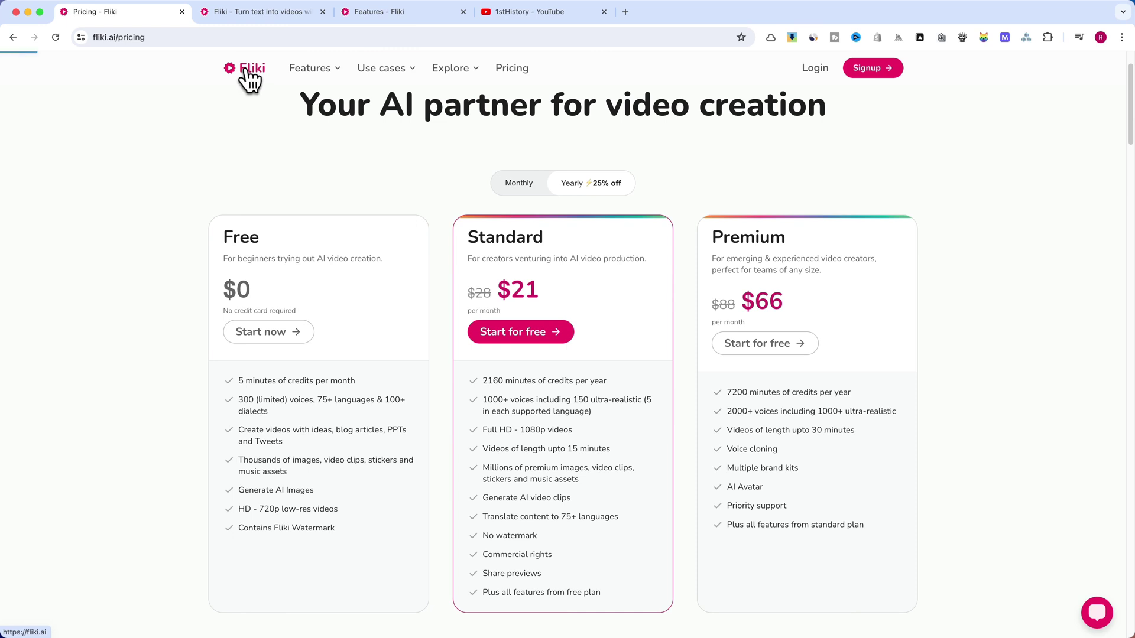
{"action": "scroll", "coordinate": [367, 175], "scroll_direction": "down", "scroll_amount": 1}
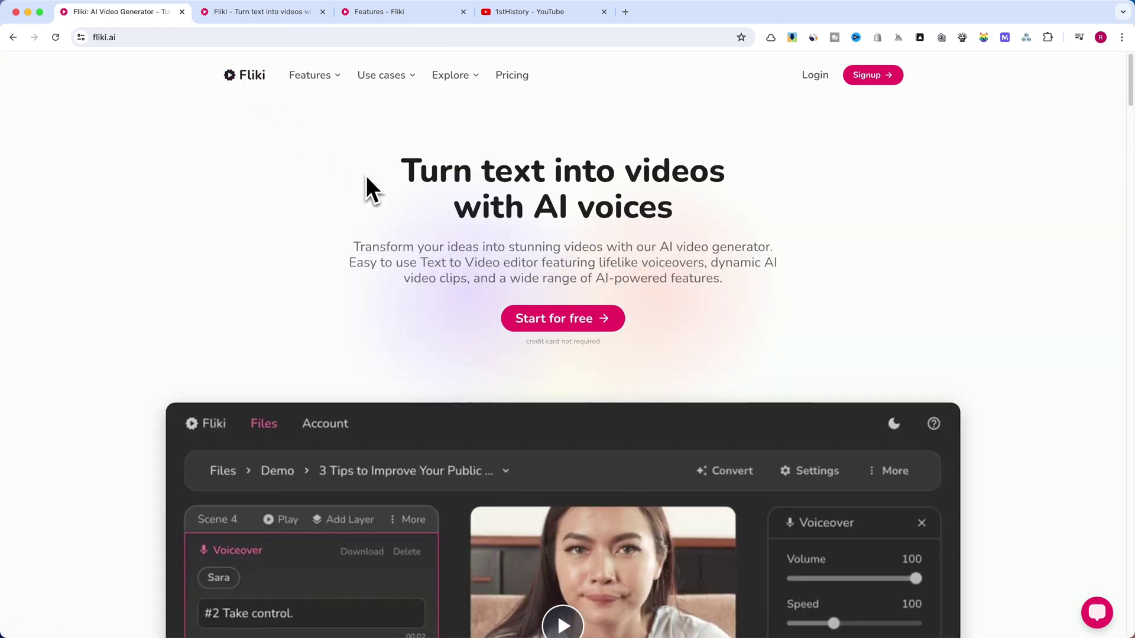
{"action": "scroll", "coordinate": [366, 176], "scroll_direction": "up", "scroll_amount": 1}
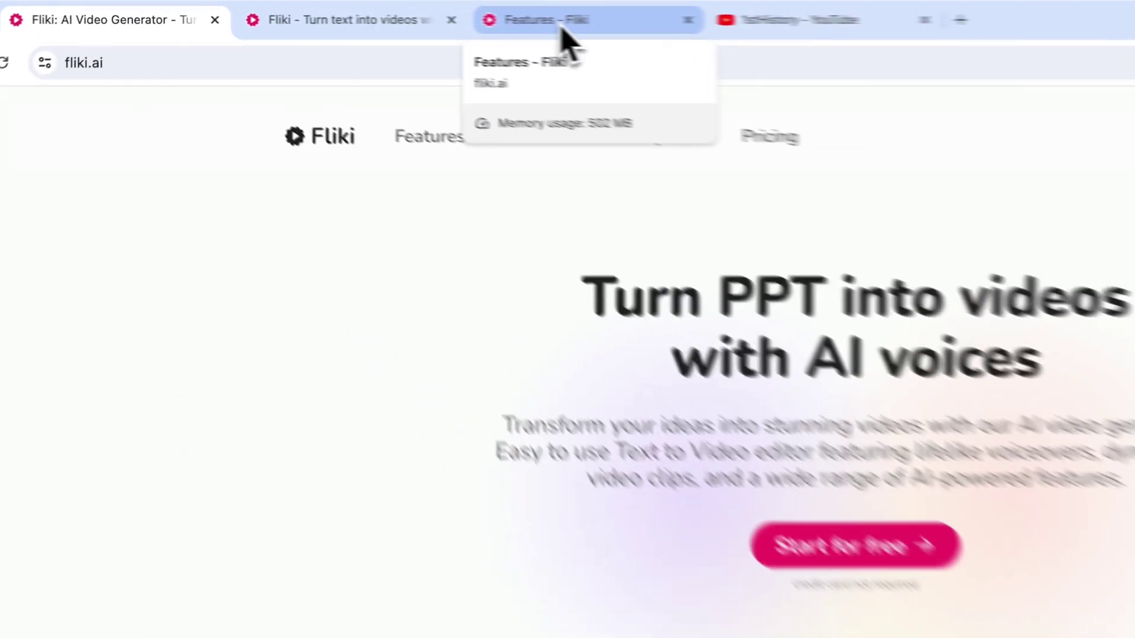
- Browse the Fliki features page, then log in to reach the Files dashboard
{"action": "left_click", "coordinate": [388, 14]}
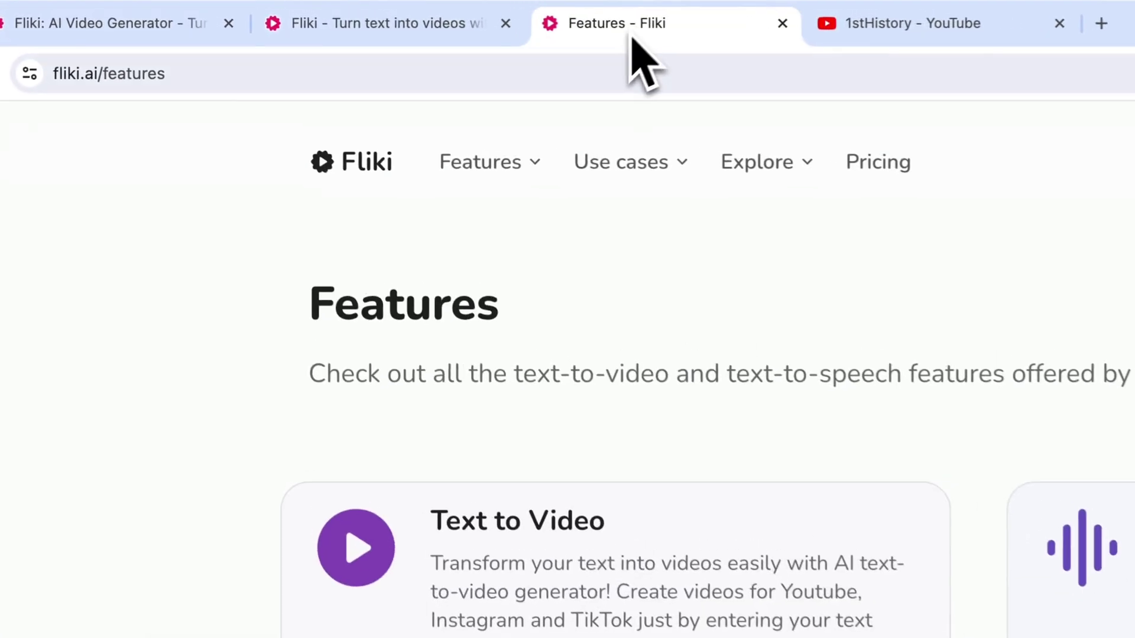
{"action": "scroll", "coordinate": [502, 299], "scroll_direction": "down", "scroll_amount": 5}
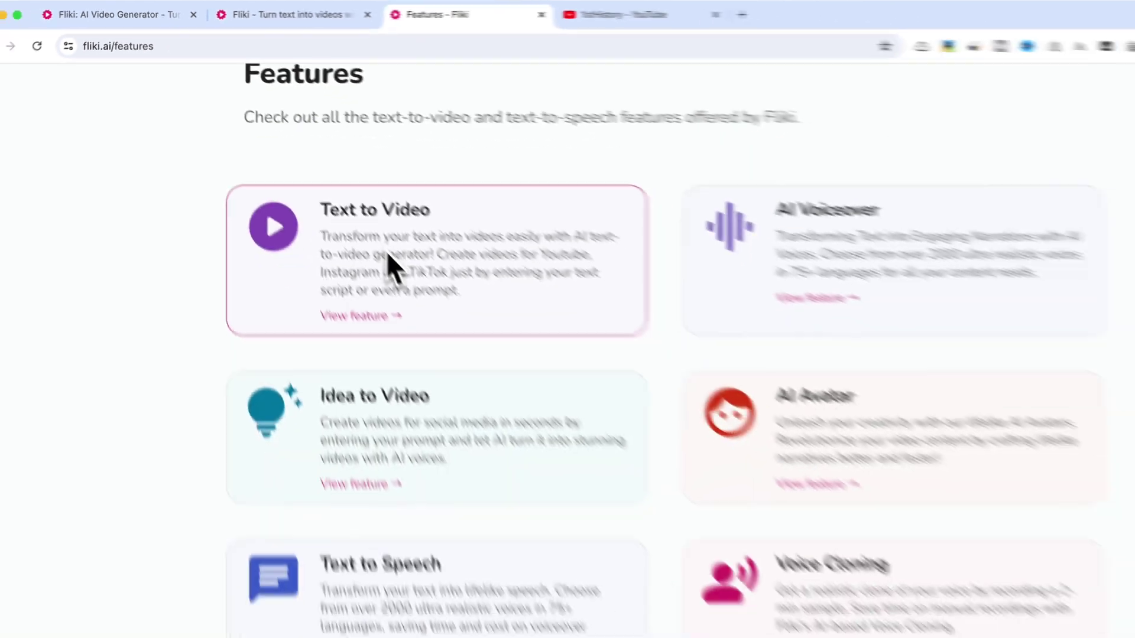
{"action": "scroll", "coordinate": [387, 261], "scroll_direction": "down", "scroll_amount": 3}
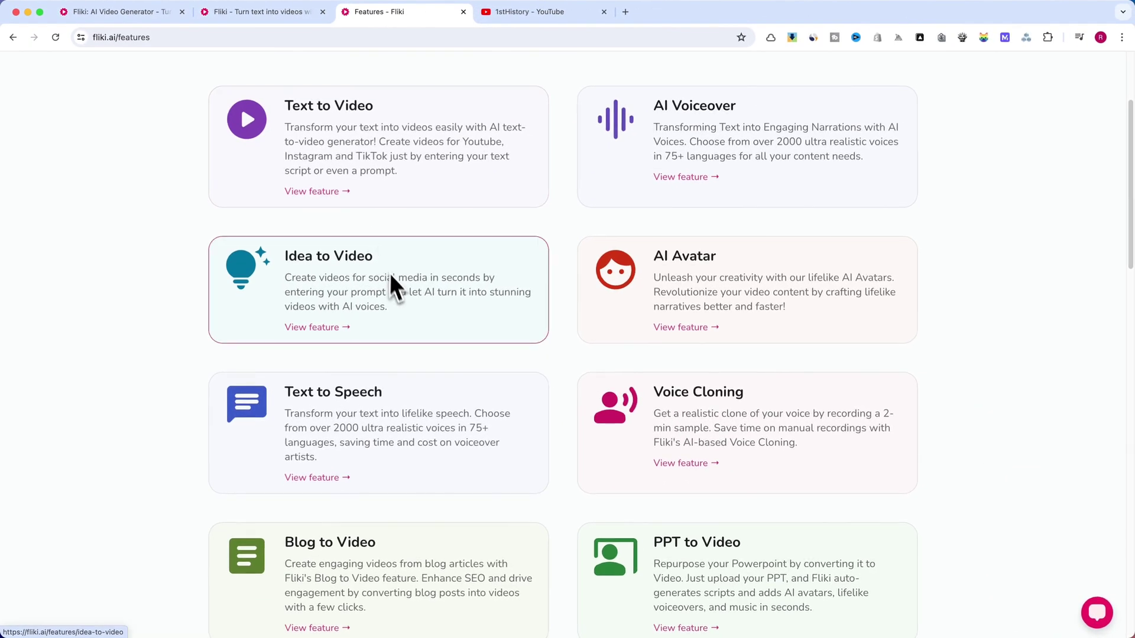
{"action": "scroll", "coordinate": [392, 278], "scroll_direction": "down", "scroll_amount": 2}
{"action": "scroll", "coordinate": [402, 303], "scroll_direction": "down", "scroll_amount": 2}
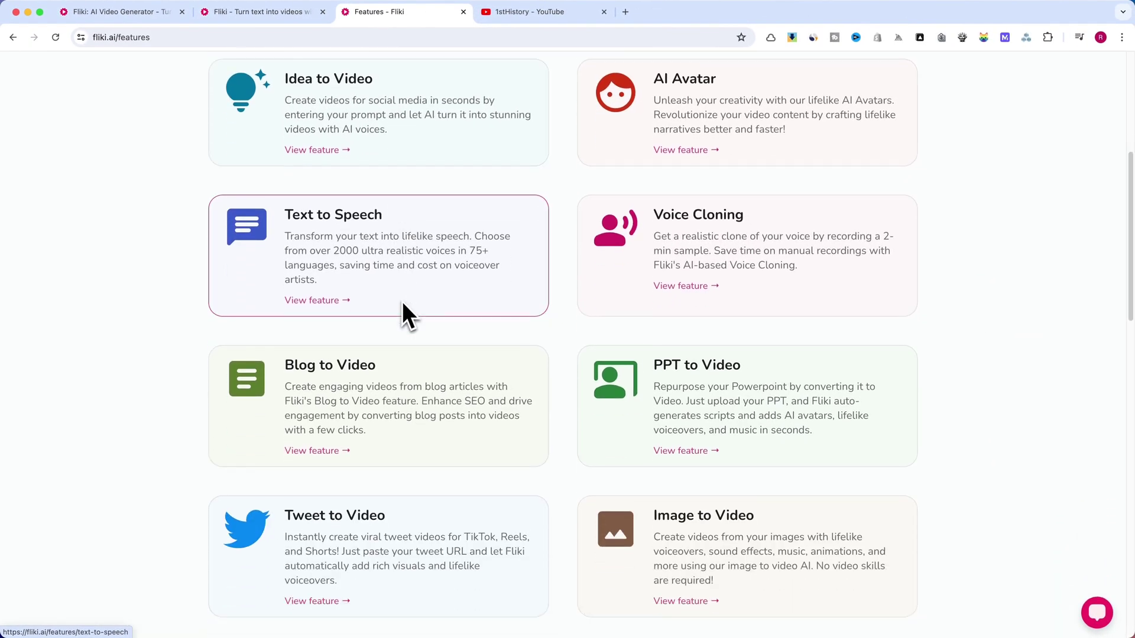
{"action": "scroll", "coordinate": [416, 363], "scroll_direction": "down", "scroll_amount": 2}
{"action": "scroll", "coordinate": [416, 364], "scroll_direction": "down", "scroll_amount": 1}
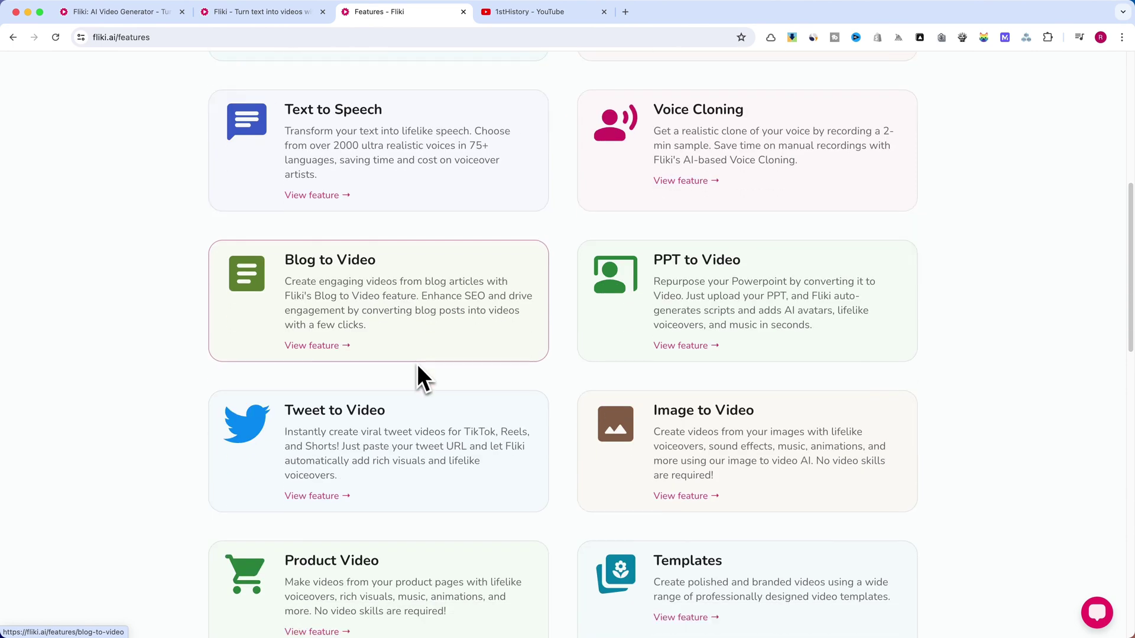
{"action": "scroll", "coordinate": [413, 409], "scroll_direction": "down", "scroll_amount": 3}
{"action": "scroll", "coordinate": [413, 409], "scroll_direction": "down", "scroll_amount": 1}
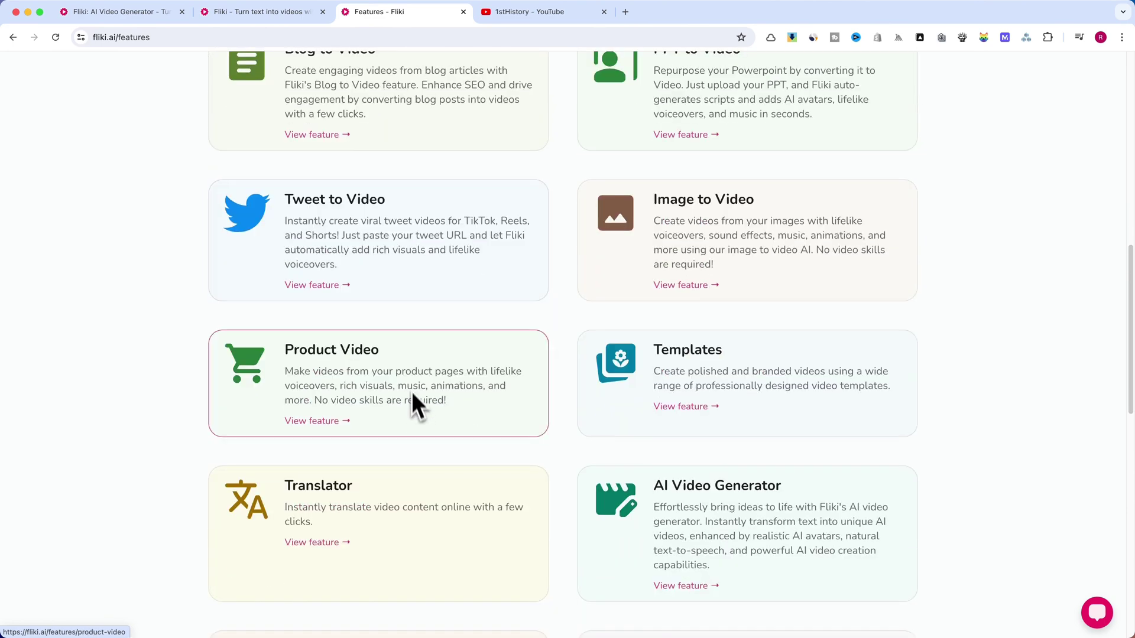
{"action": "scroll", "coordinate": [684, 373], "scroll_direction": "down", "scroll_amount": 4}
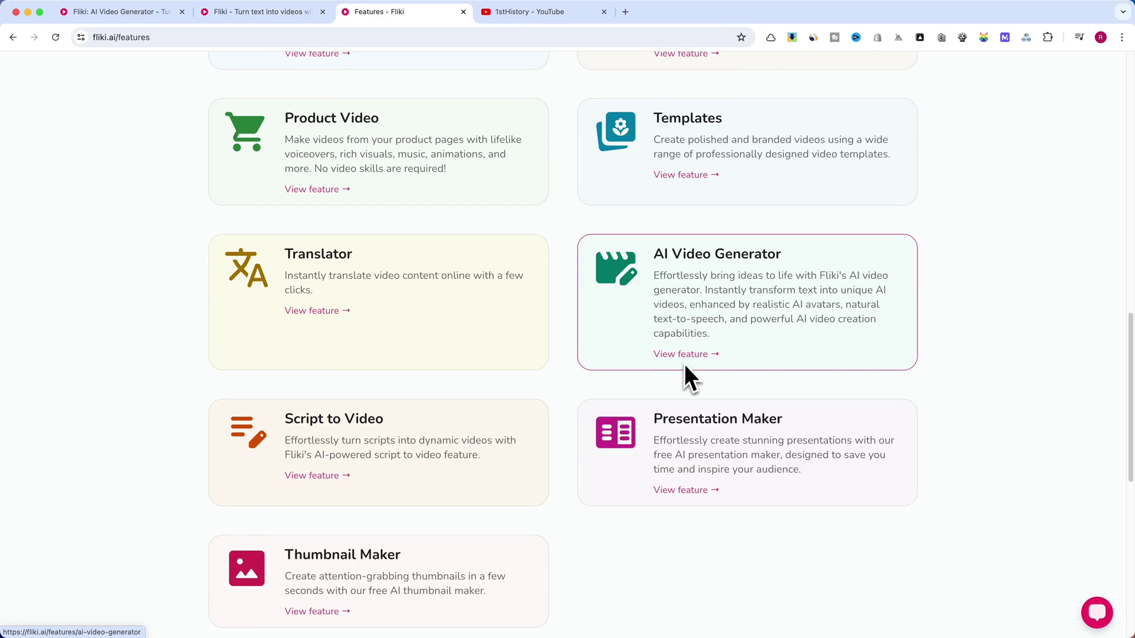
{"action": "scroll", "coordinate": [686, 369], "scroll_direction": "up", "scroll_amount": 13}
{"action": "scroll", "coordinate": [730, 325], "scroll_direction": "down", "scroll_amount": 2}
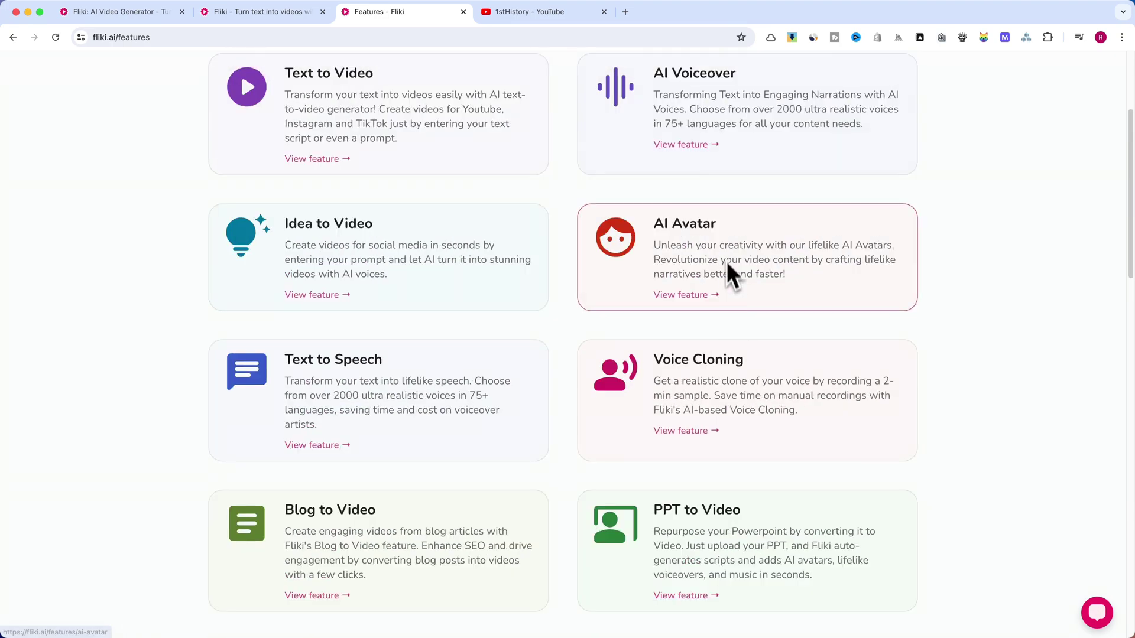
{"action": "scroll", "coordinate": [728, 278], "scroll_direction": "down", "scroll_amount": 5}
{"action": "scroll", "coordinate": [725, 277], "scroll_direction": "down", "scroll_amount": 8}
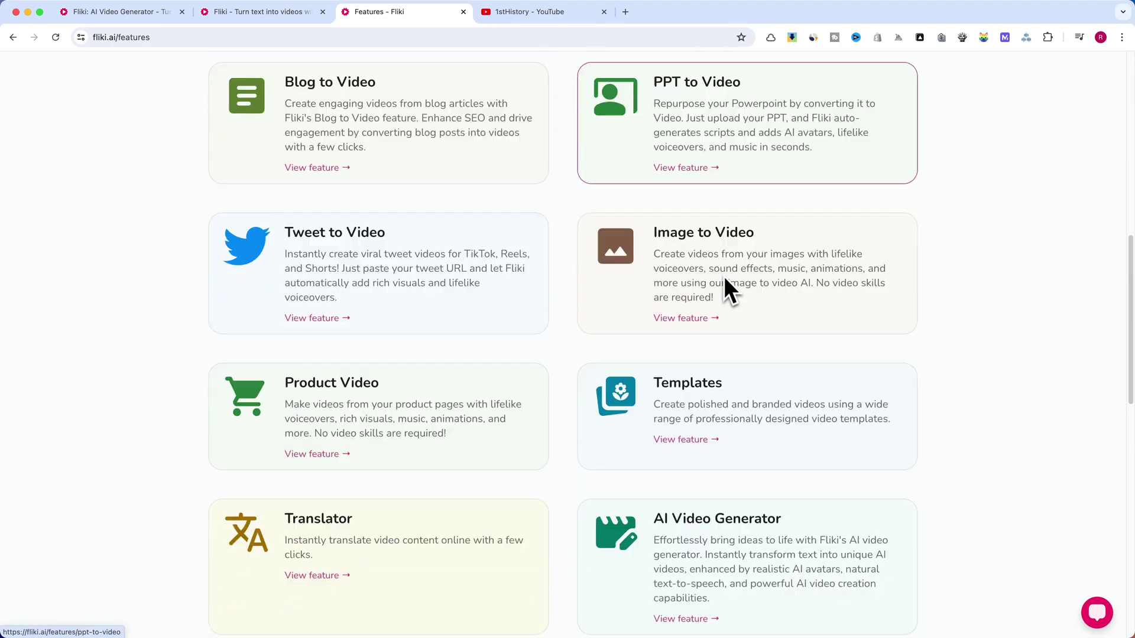
{"action": "scroll", "coordinate": [723, 275], "scroll_direction": "down", "scroll_amount": 6}
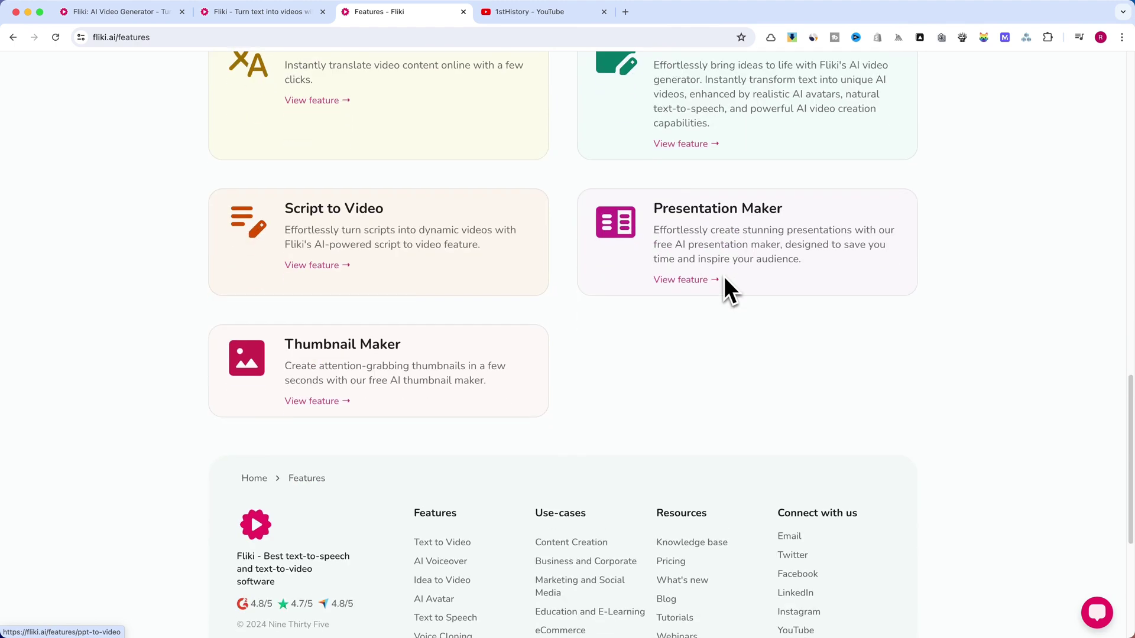
{"action": "scroll", "coordinate": [650, 260], "scroll_direction": "up", "scroll_amount": 20}
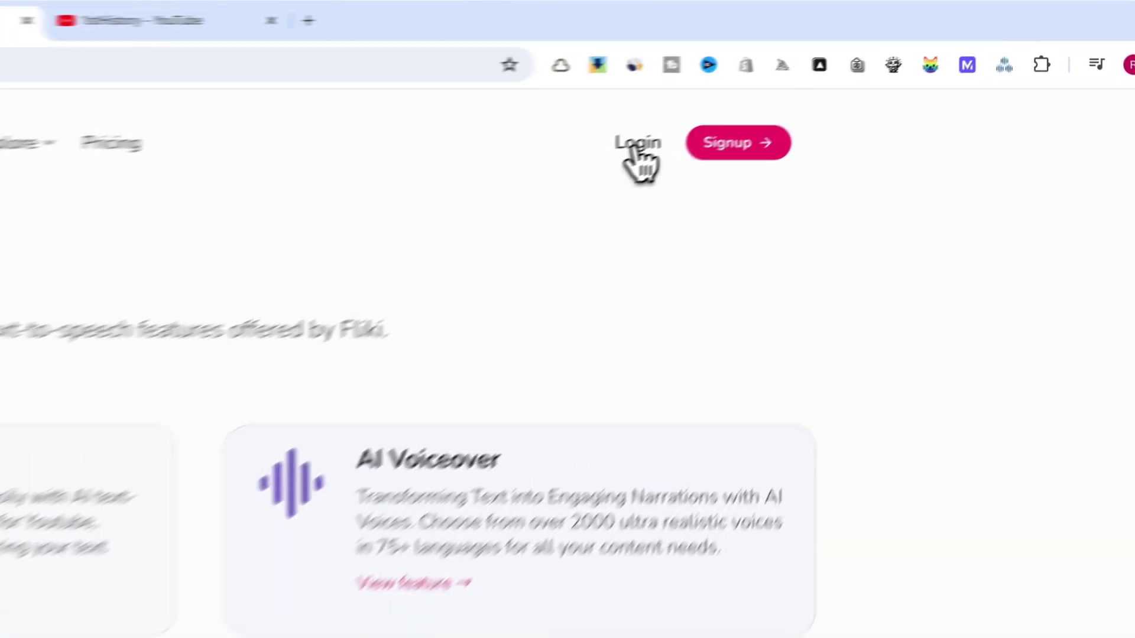
{"action": "left_click", "coordinate": [636, 145]}
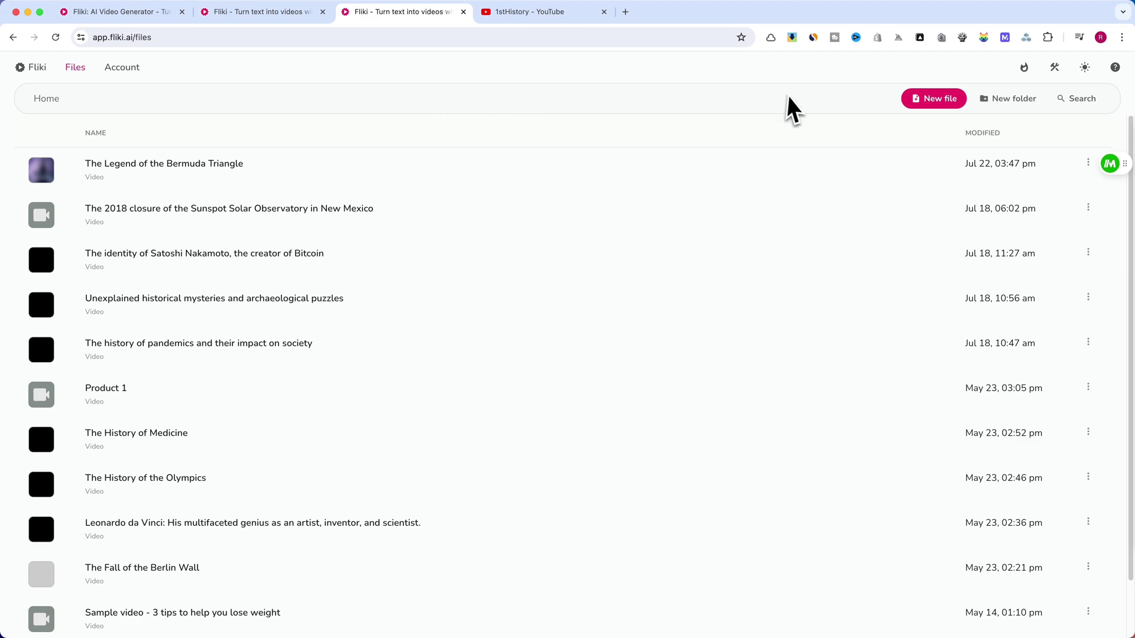
- Create file 'The Legend of the Bermuda Triangle': English, Portrait (9:16), starting from Idea (prompt)
{"action": "left_click", "coordinate": [934, 98]}
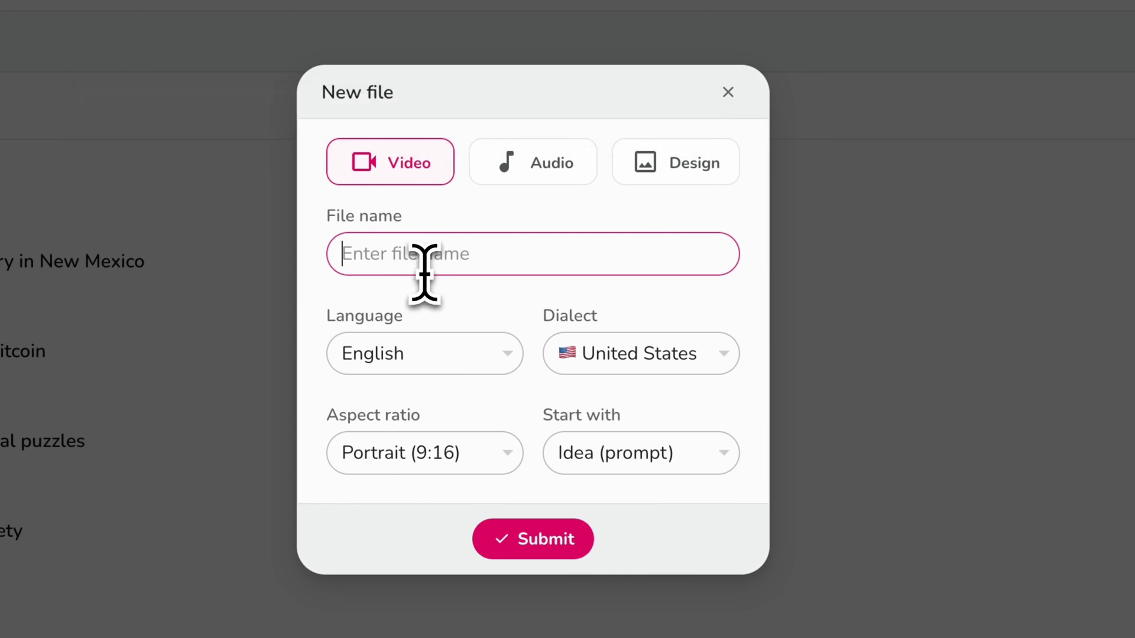
{"action": "type", "text": "The Legend of the Bermuda Triangle"}
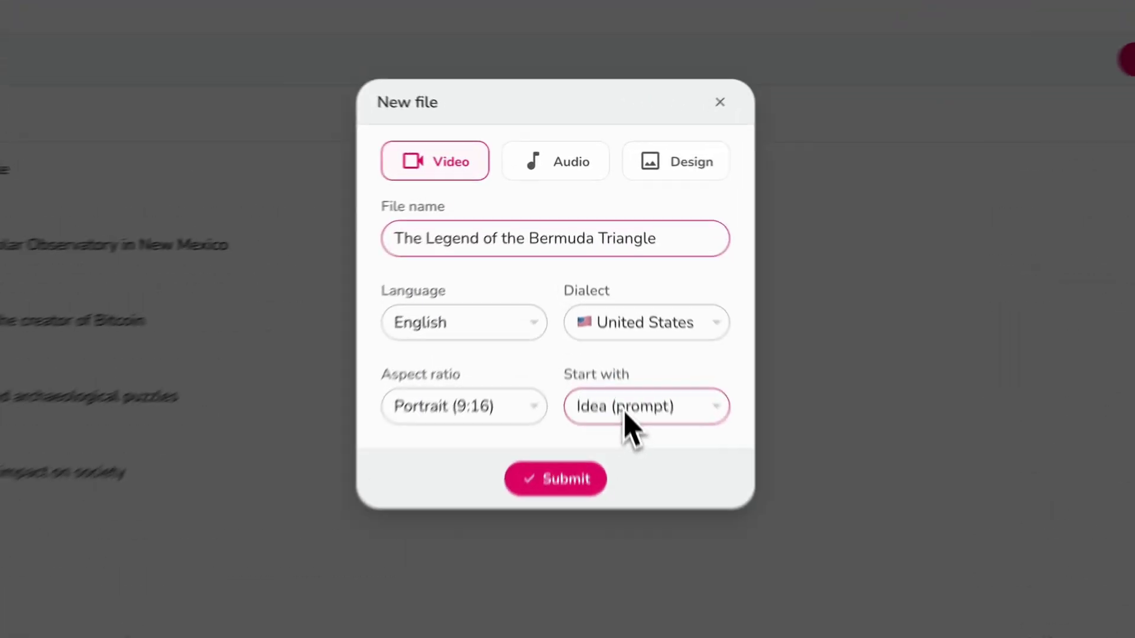
{"action": "left_click", "coordinate": [614, 381]}
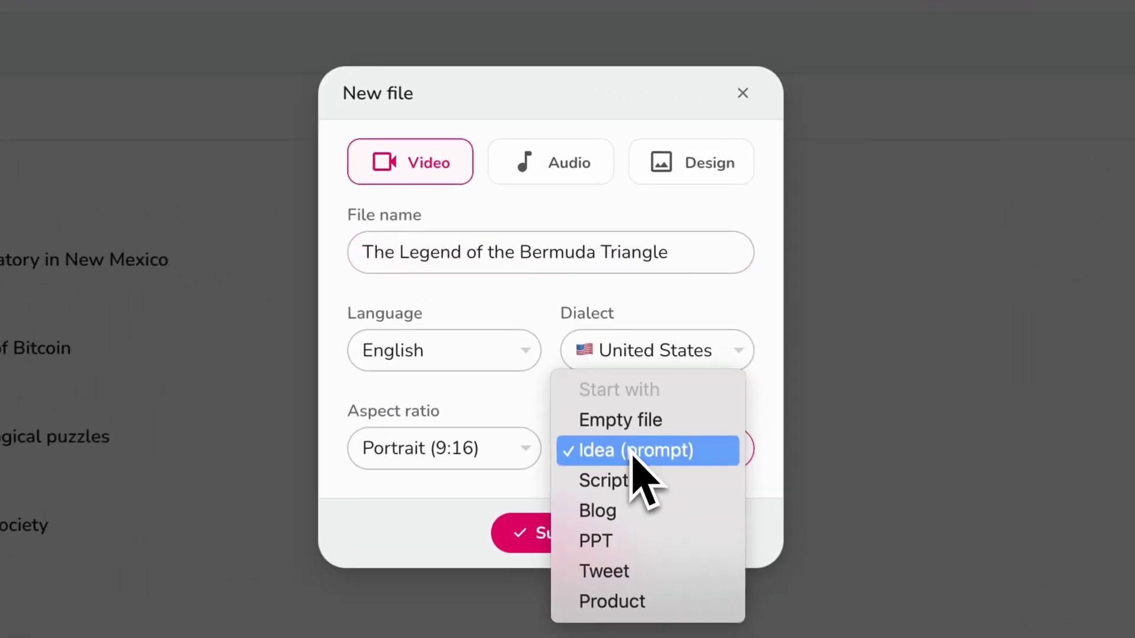
{"action": "left_click", "coordinate": [697, 456]}
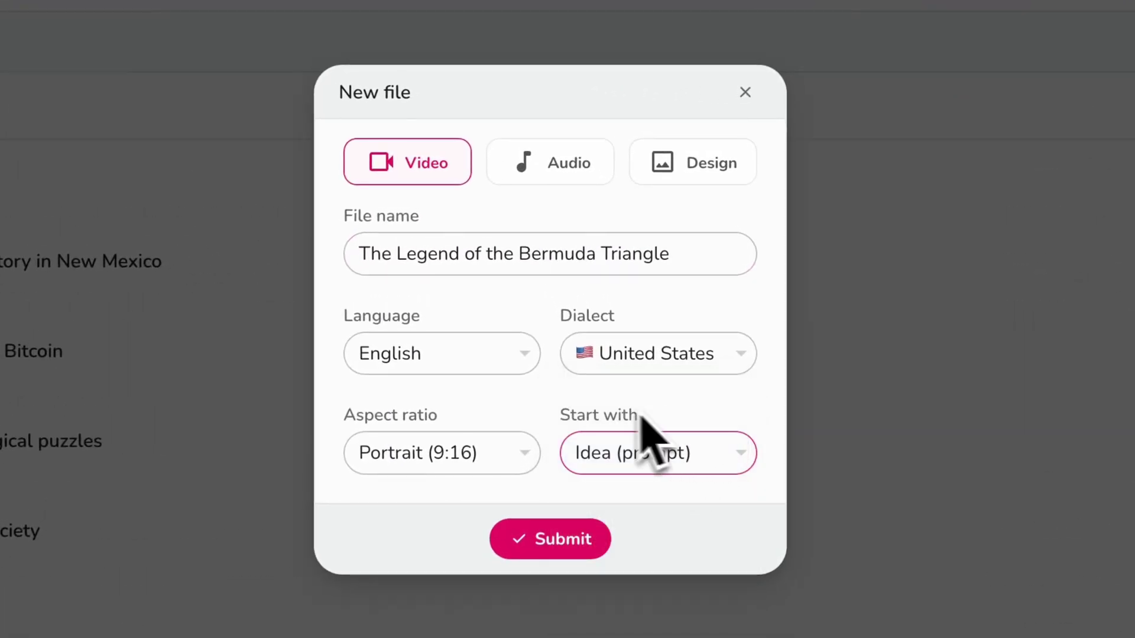
{"action": "left_click", "coordinate": [460, 364]}
{"action": "left_click", "coordinate": [460, 366]}
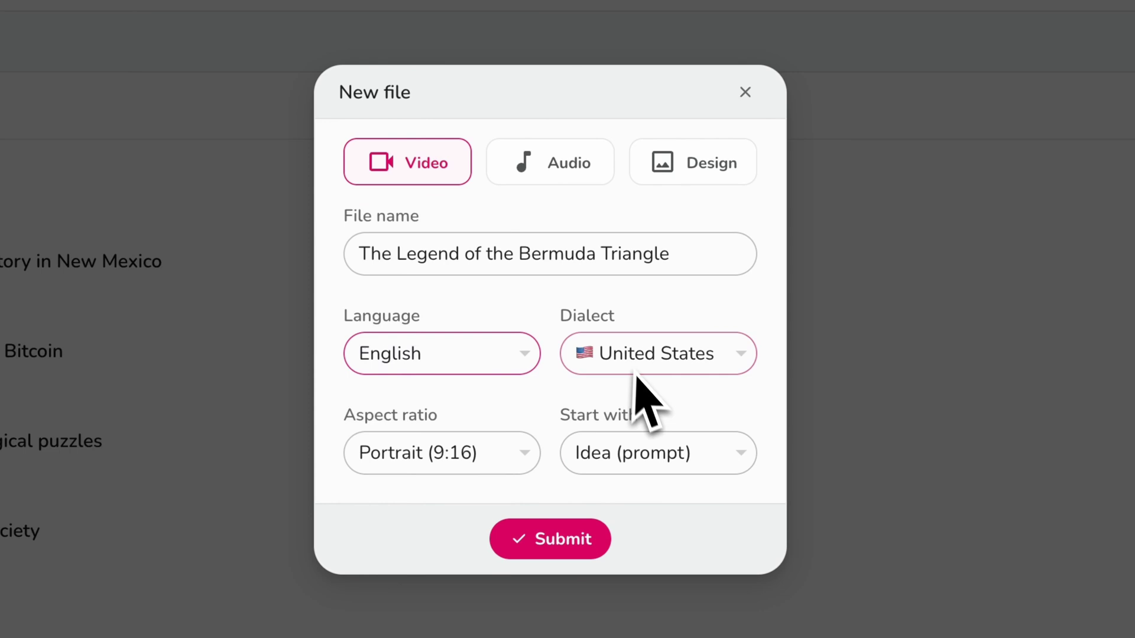
{"action": "left_click", "coordinate": [499, 456]}
{"action": "left_click", "coordinate": [497, 462]}
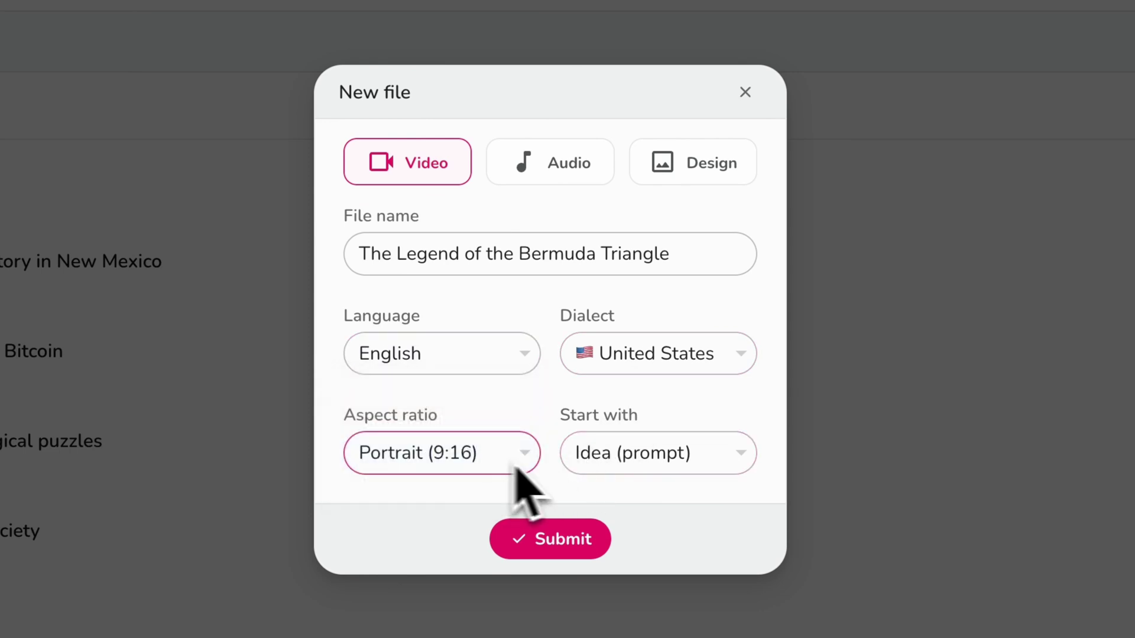
{"action": "left_click", "coordinate": [655, 466]}
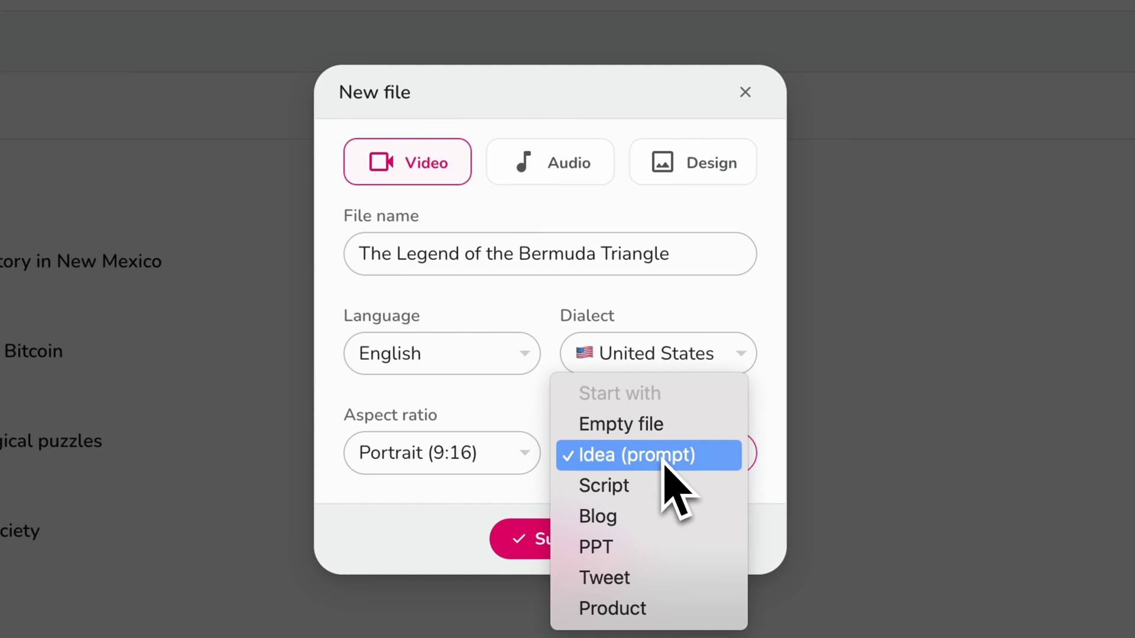
{"action": "left_click", "coordinate": [663, 464]}
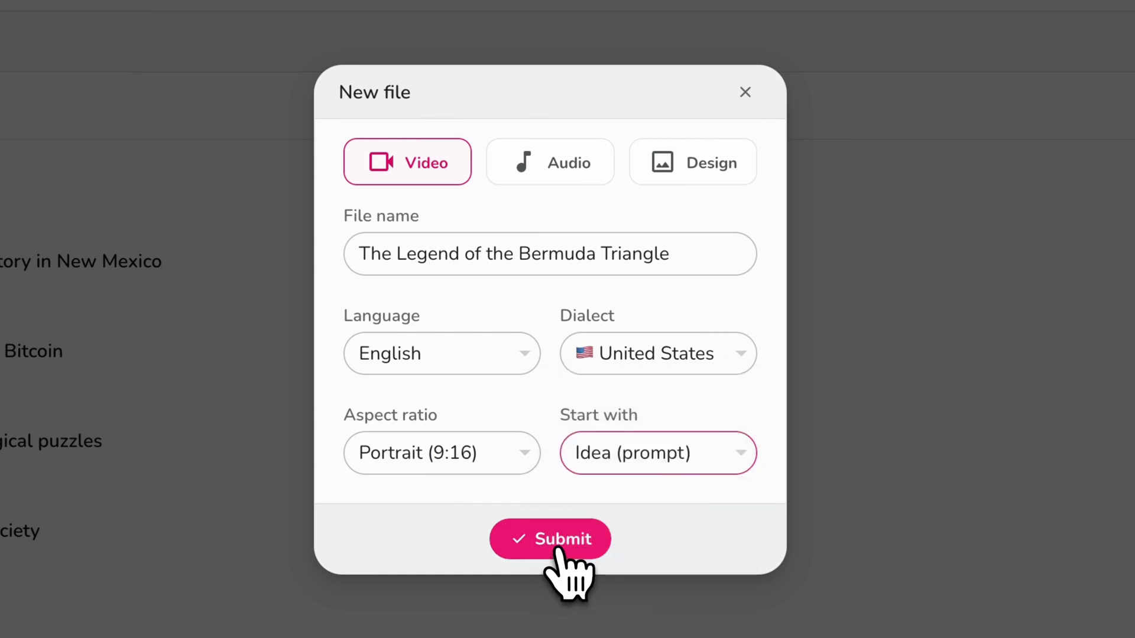
{"action": "left_click", "coordinate": [558, 549]}
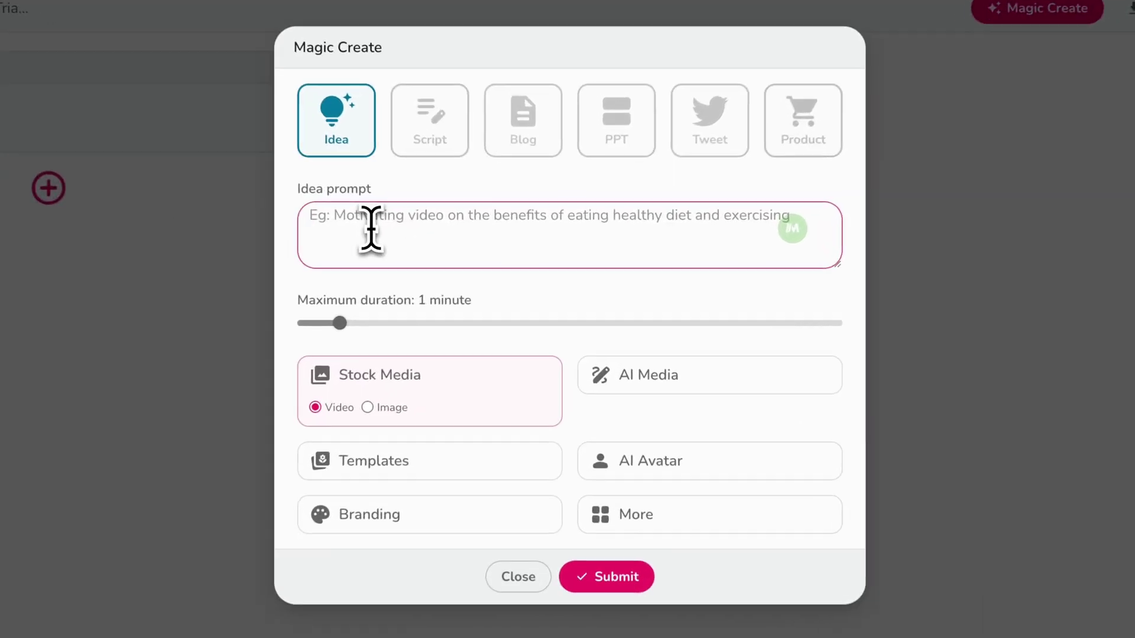
- Paste the title as the idea prompt, choose AI Media with Cinematic images, and generate
{"action": "type", "text": "The Legend of the Bermuda Triangle"}
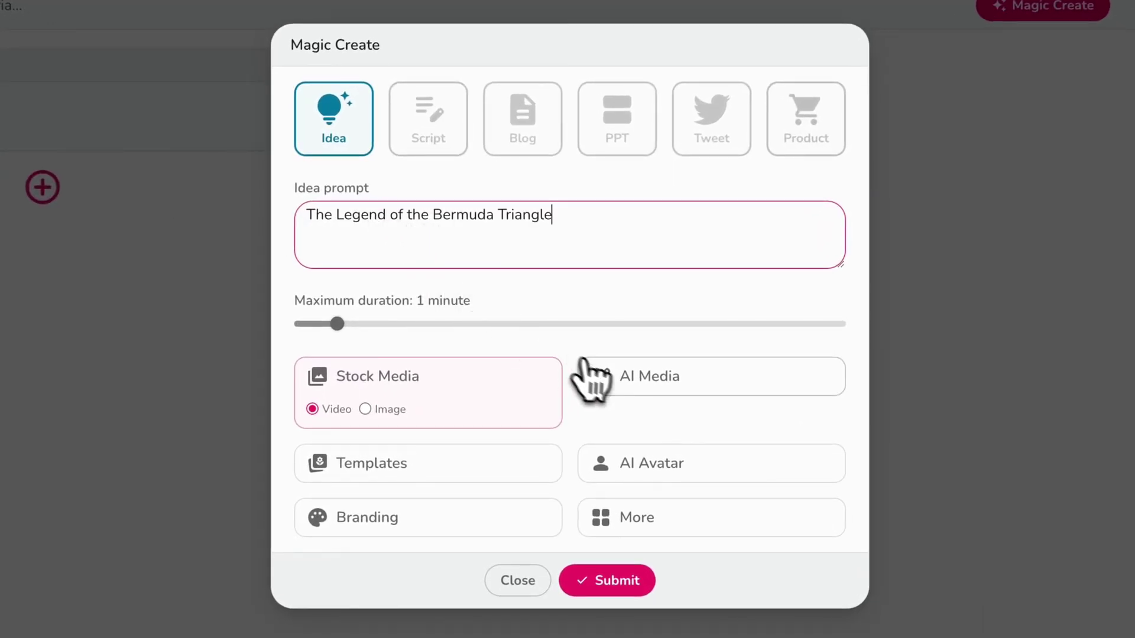
{"action": "left_click", "coordinate": [650, 382]}
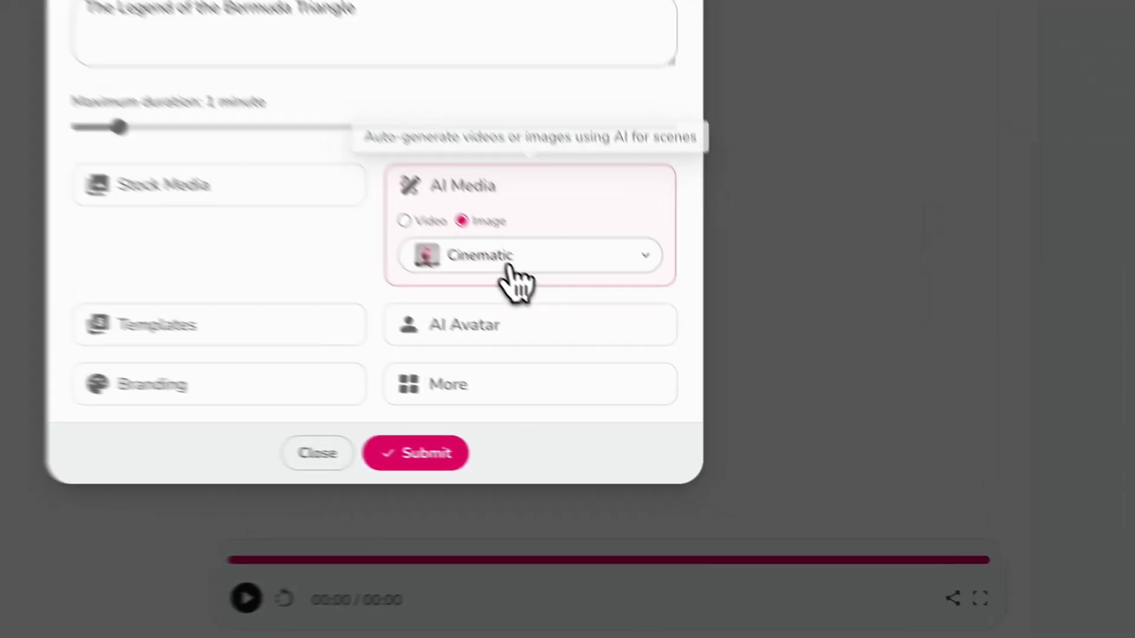
{"action": "left_click", "coordinate": [641, 373]}
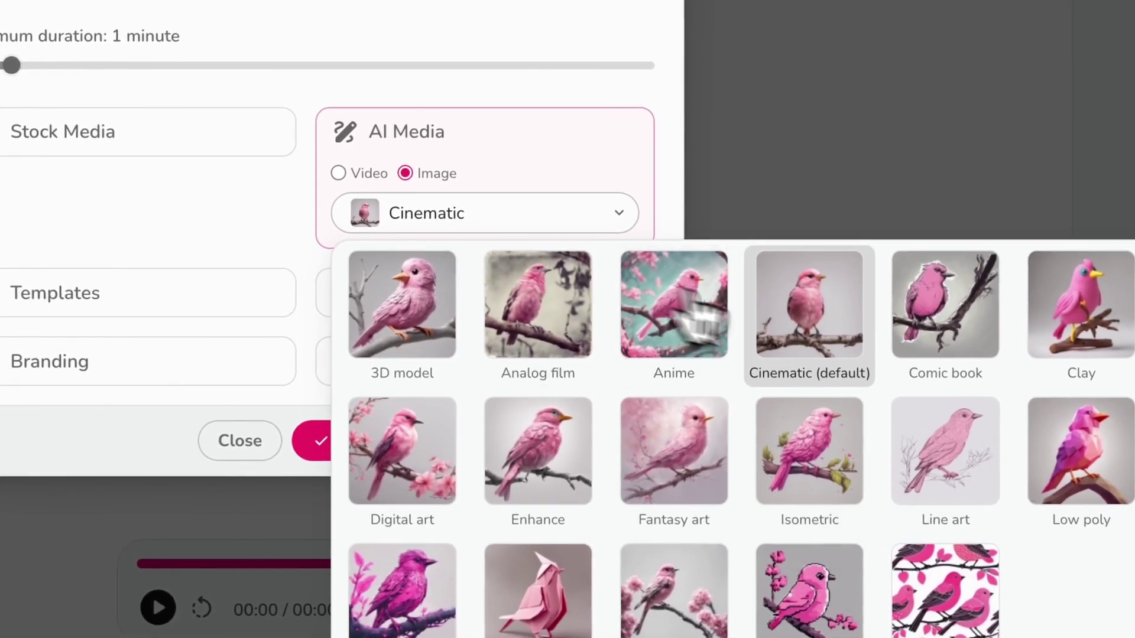
{"action": "left_click", "coordinate": [807, 313]}
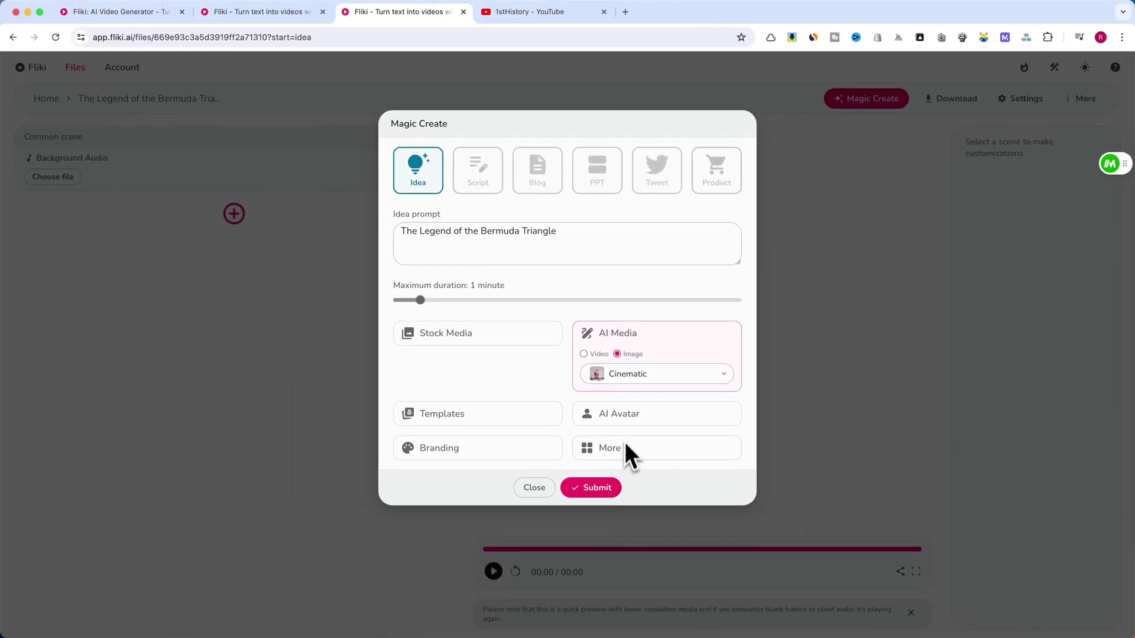
{"action": "left_click", "coordinate": [589, 489]}
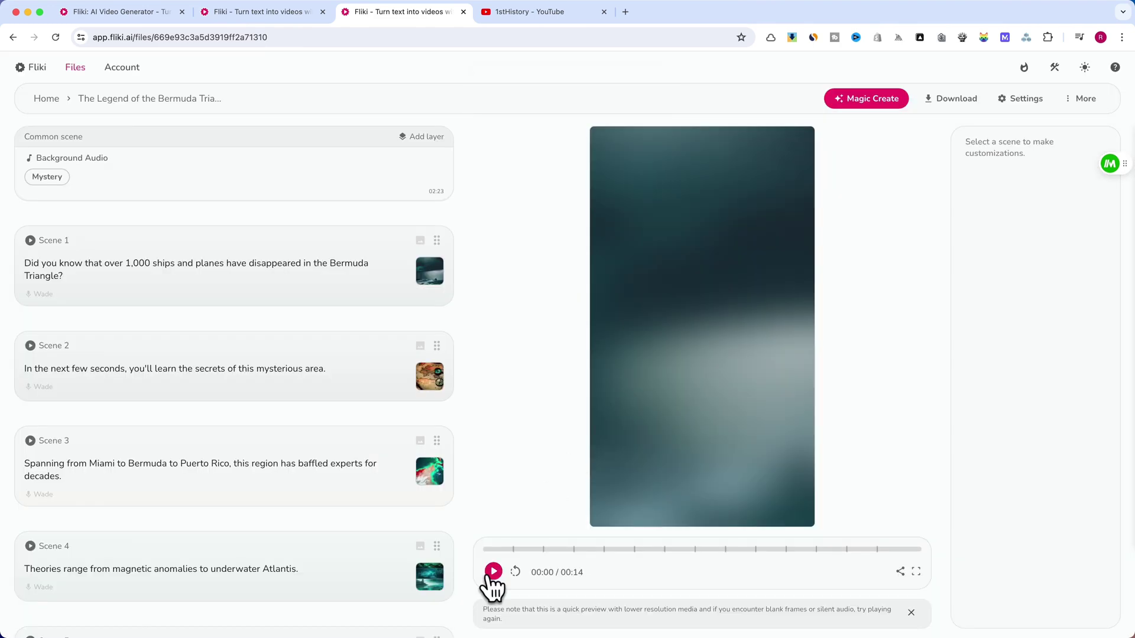
- Play the 00:42 generated video and scroll through its scene list
{"action": "left_click", "coordinate": [494, 572]}
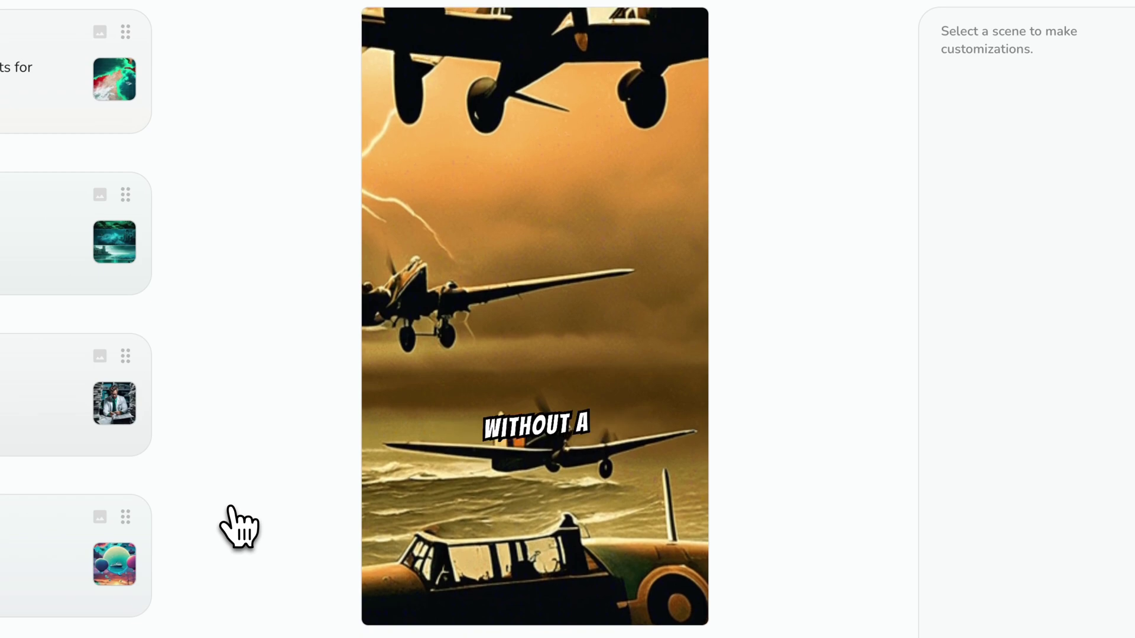
{"action": "scroll", "coordinate": [23, 550], "scroll_direction": "down", "scroll_amount": 10}
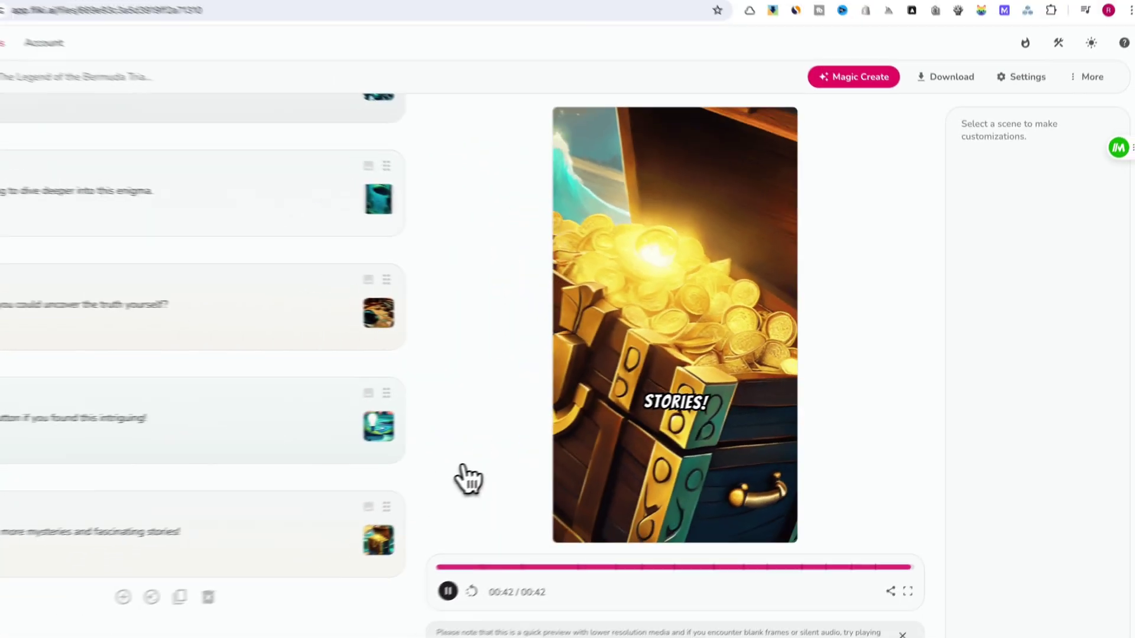
{"action": "scroll", "coordinate": [330, 357], "scroll_direction": "up", "scroll_amount": 20}
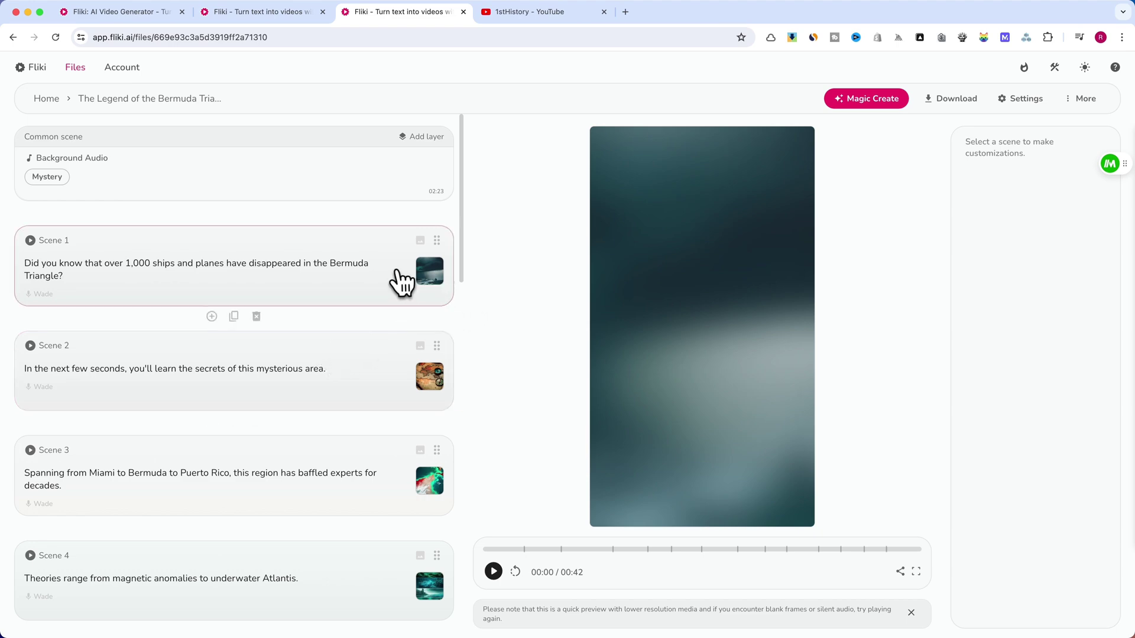
- Keep Mystery as background music and leave project and audio settings unchanged
{"action": "left_click", "coordinate": [61, 181]}
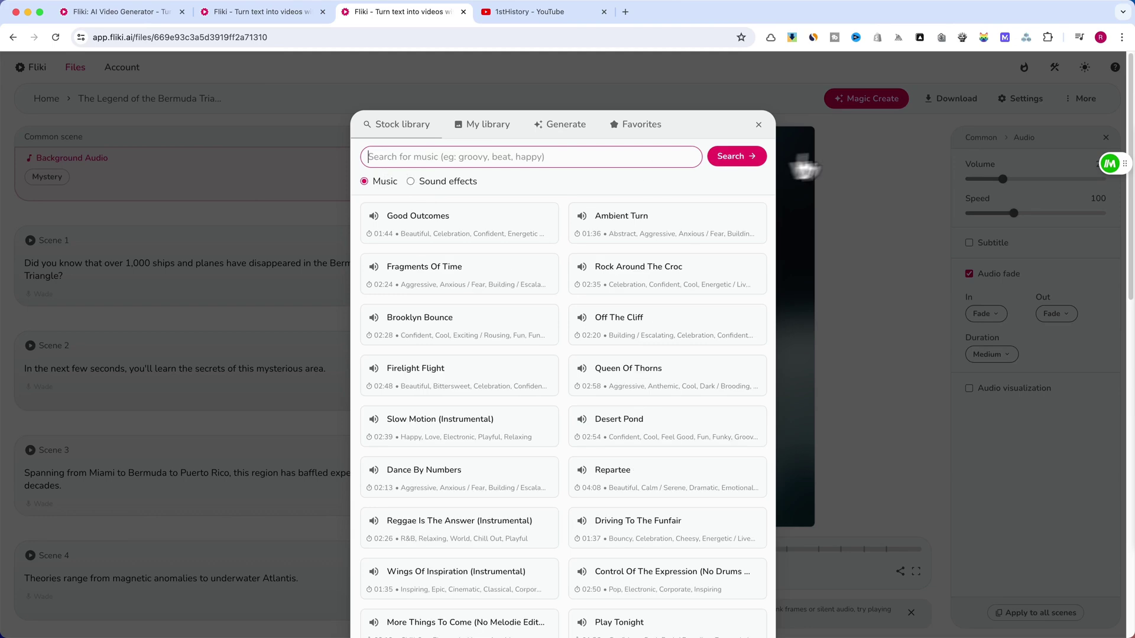
{"action": "left_click", "coordinate": [800, 162]}
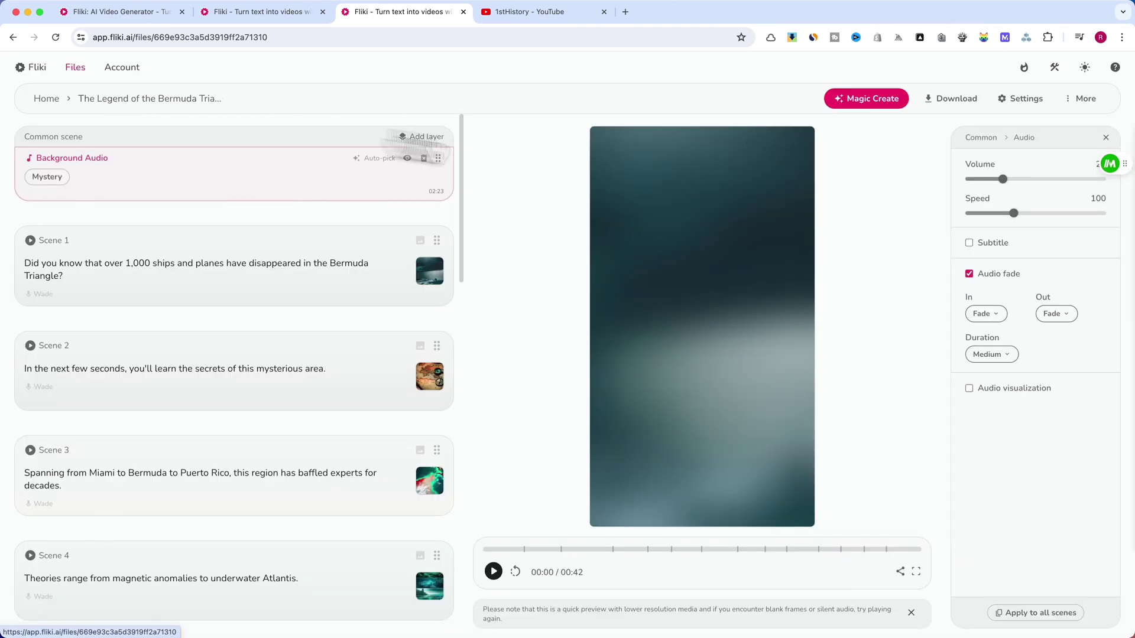
{"action": "left_click", "coordinate": [1020, 100]}
{"action": "left_click", "coordinate": [665, 126]}
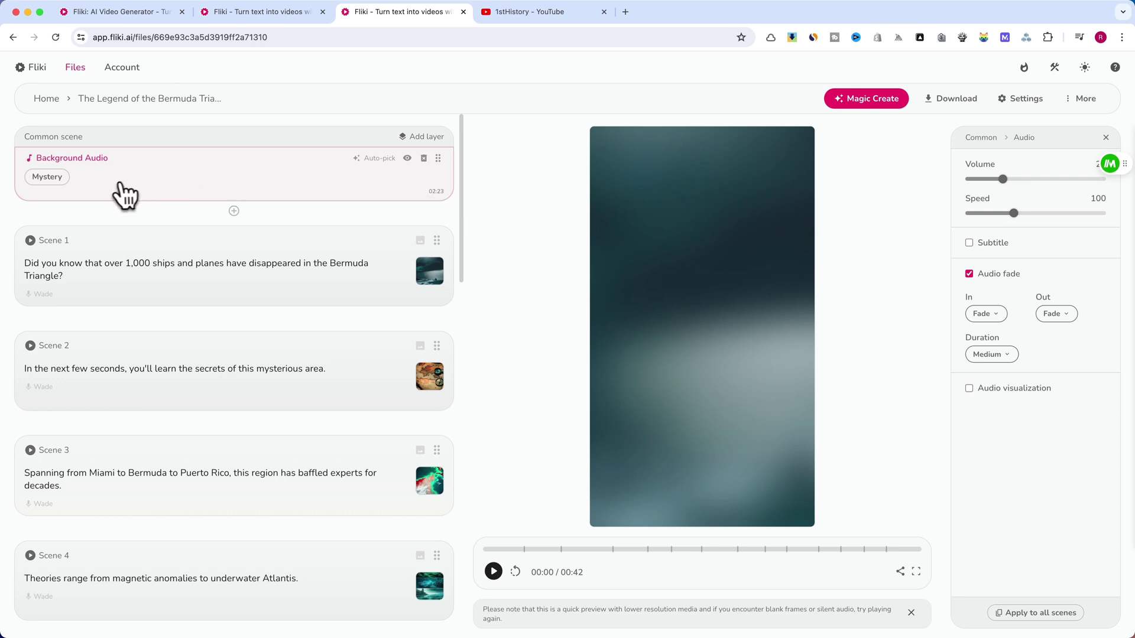
{"action": "left_click", "coordinate": [1105, 139]}
- In Scene 1, add an audio layer, then delete it again
{"action": "left_click", "coordinate": [264, 256]}
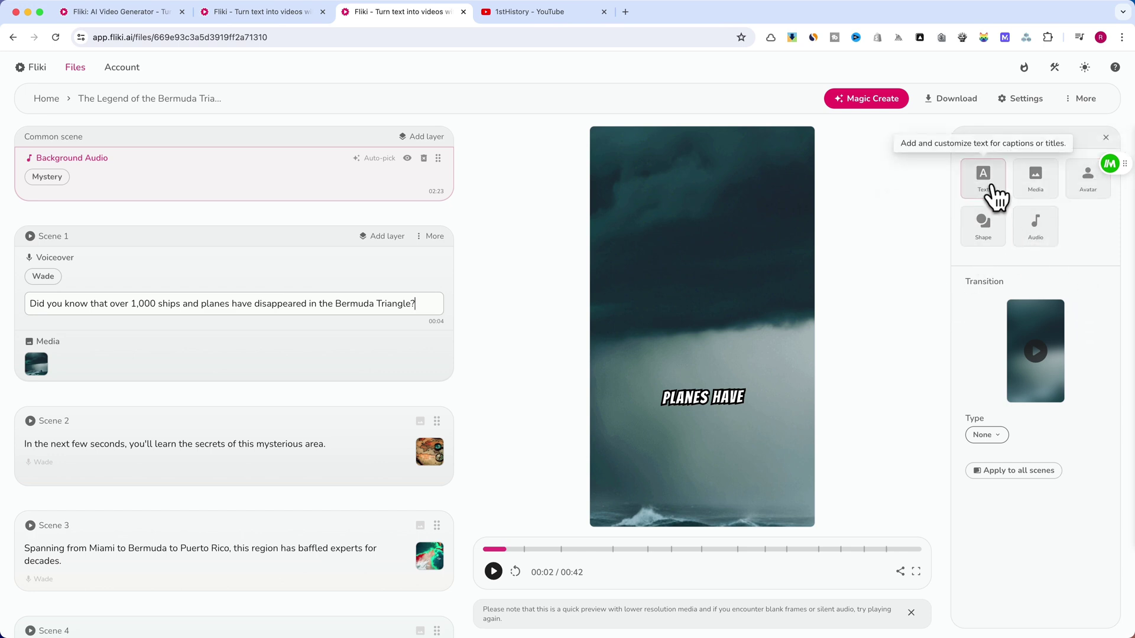
{"action": "left_click", "coordinate": [1035, 228]}
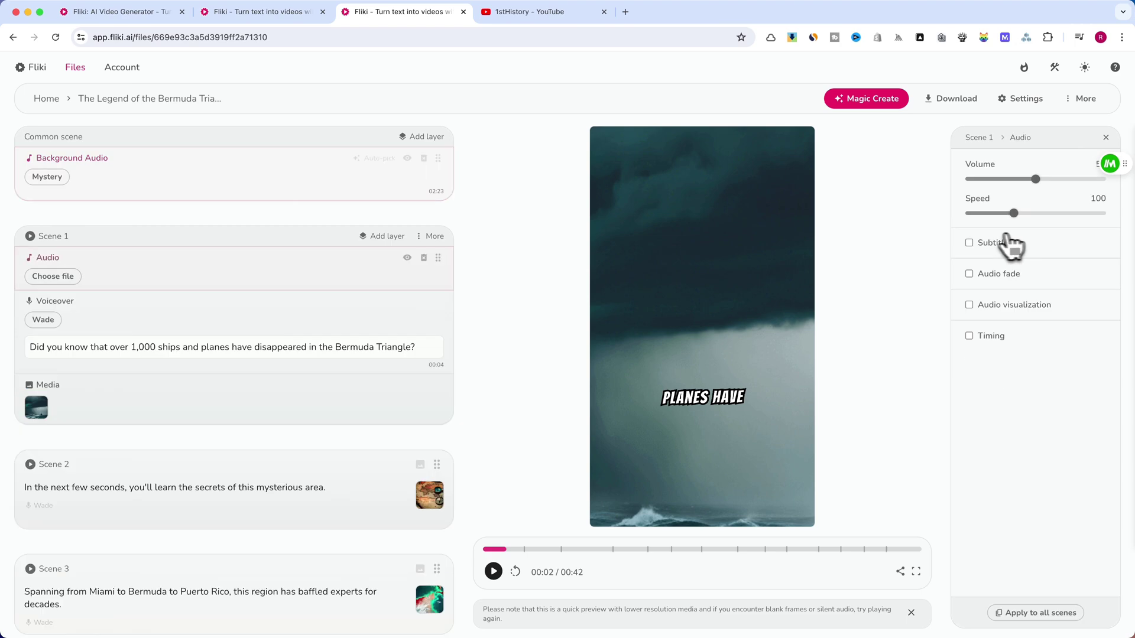
{"action": "left_click", "coordinate": [423, 258]}
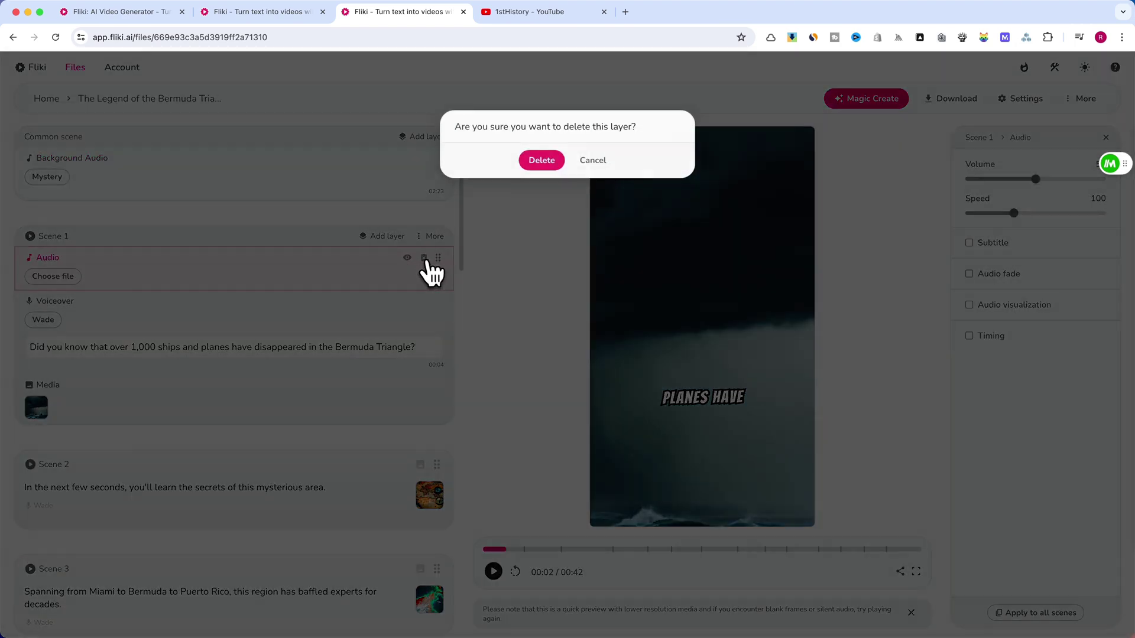
{"action": "left_click", "coordinate": [539, 160]}
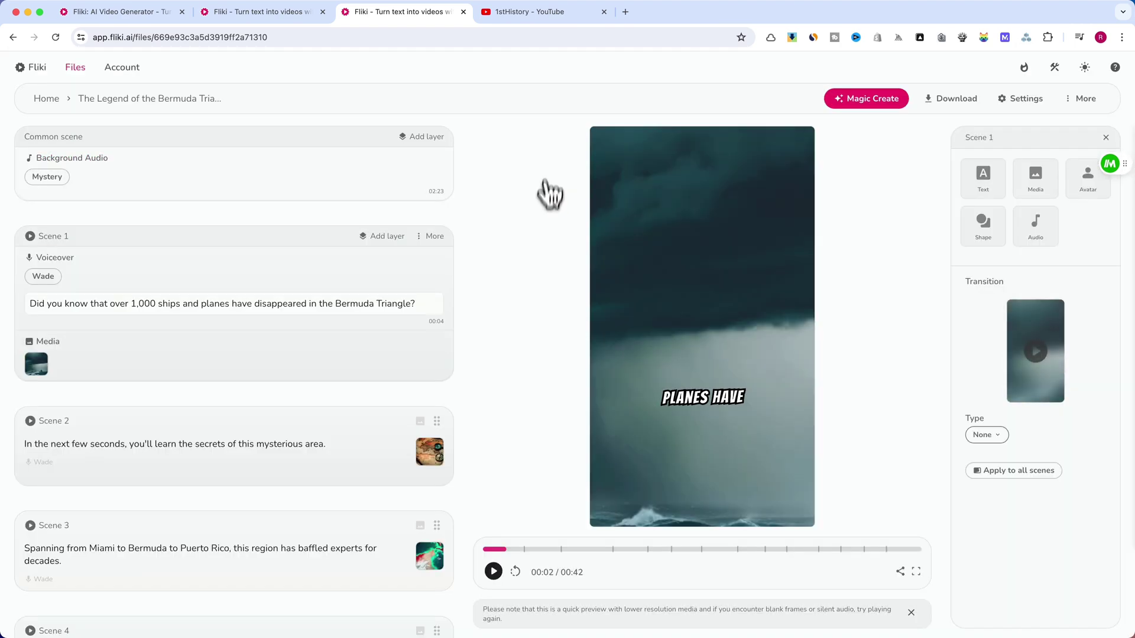
- Export the video as a 1080p mp4, then go to the YouTube channel tab
{"action": "left_click", "coordinate": [963, 102]}
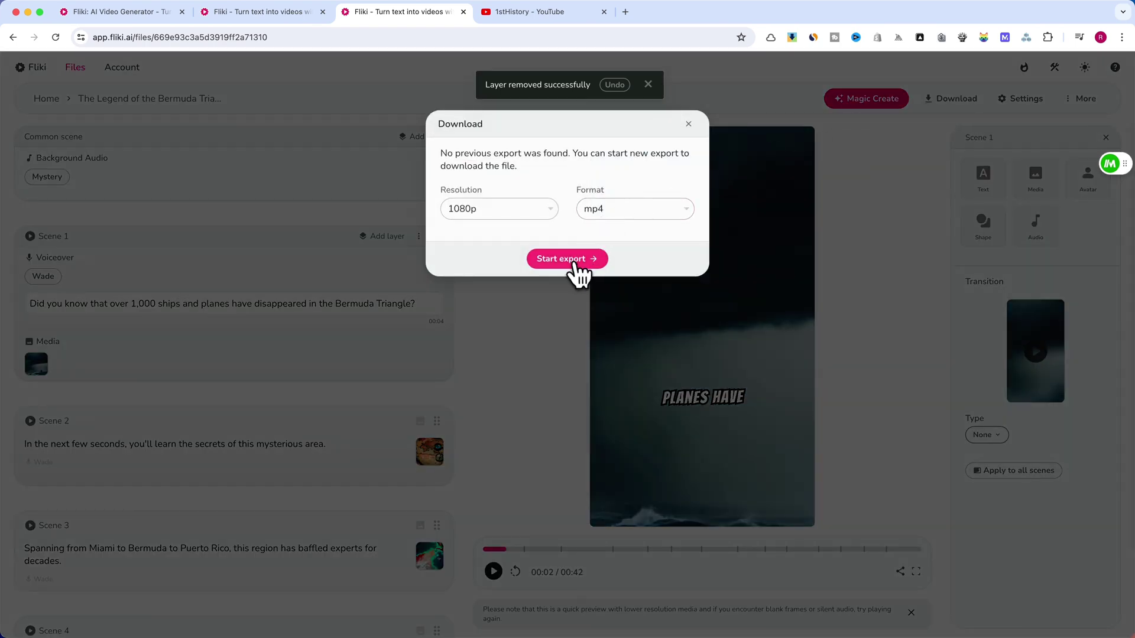
{"action": "left_click", "coordinate": [573, 263]}
{"action": "left_click", "coordinate": [542, 173]}
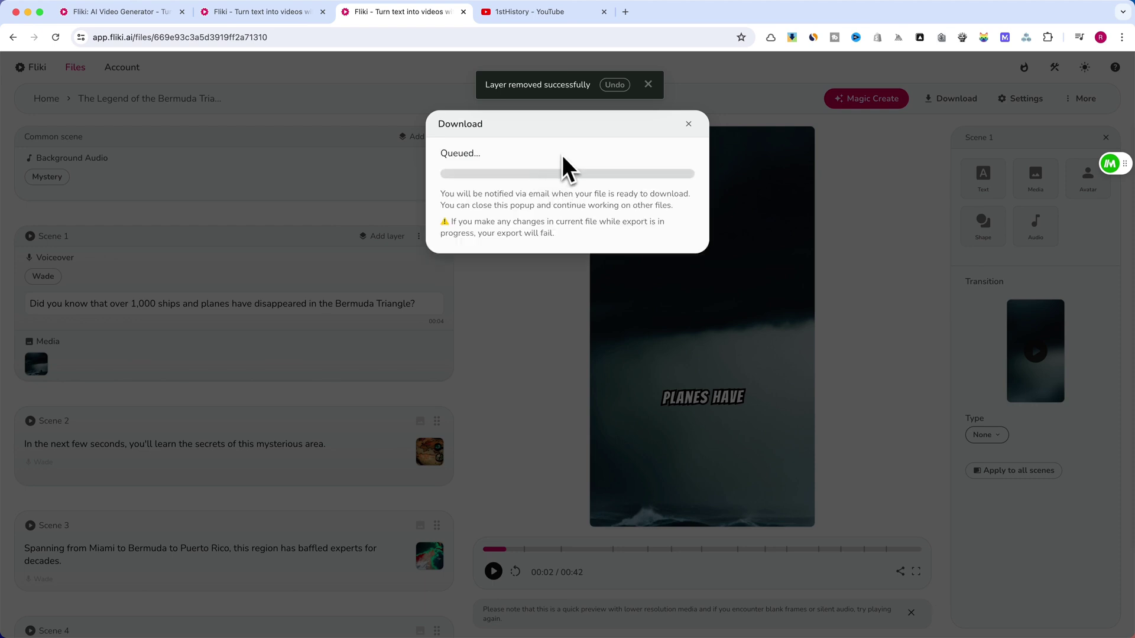
{"action": "left_click", "coordinate": [528, 13]}
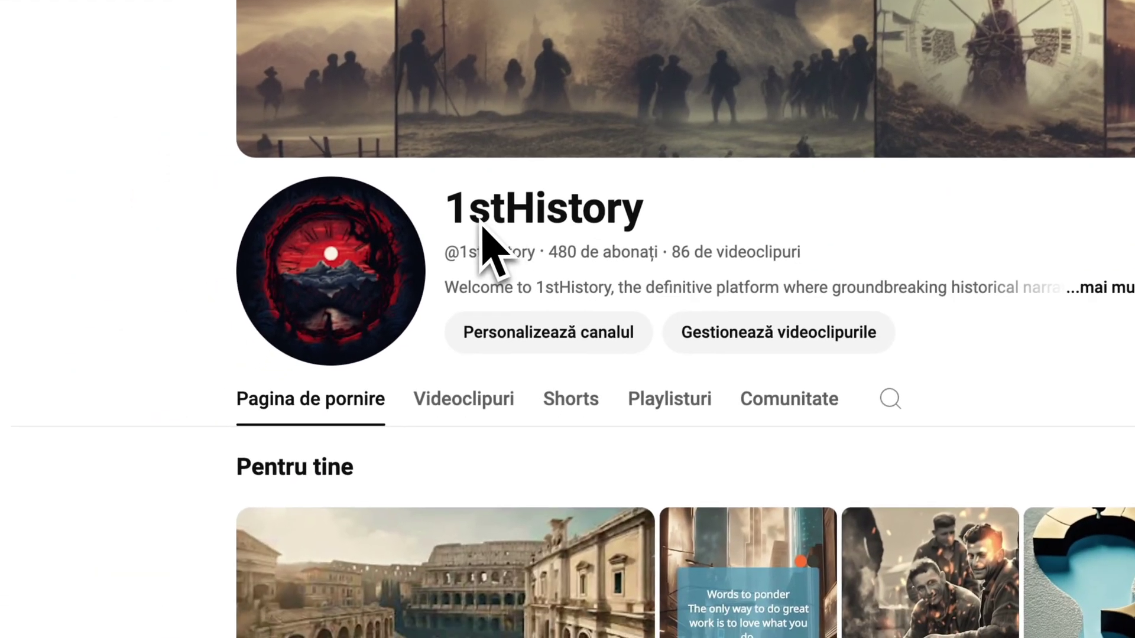
- Browse the channel's Shorts grid, then go back to Pagina de pornire
{"action": "left_click", "coordinate": [594, 390]}
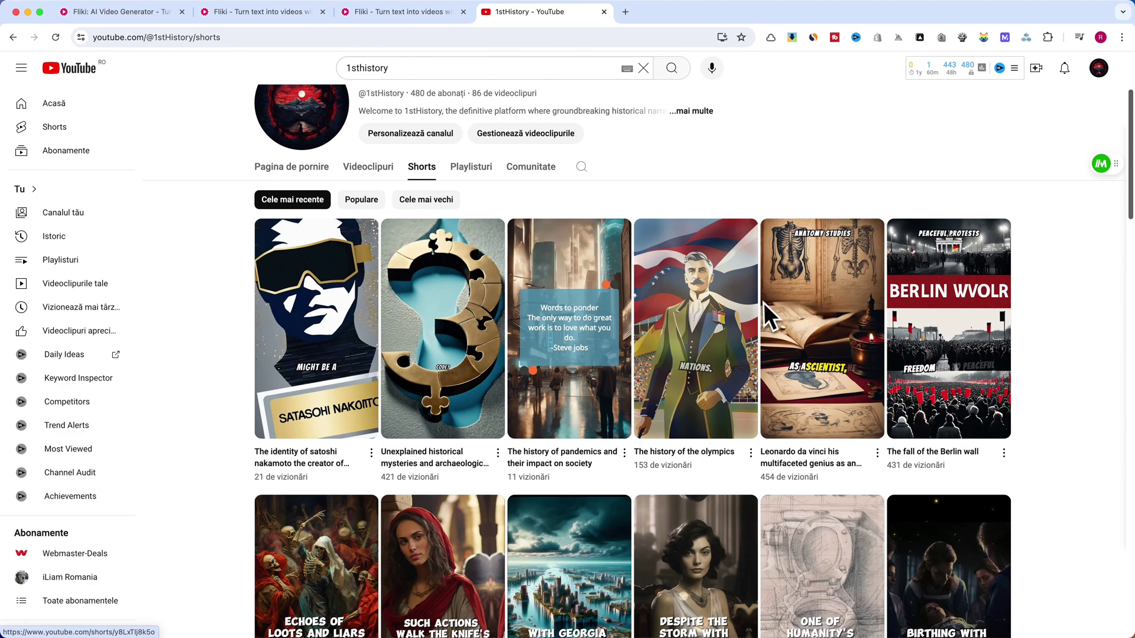
{"action": "scroll", "coordinate": [639, 302], "scroll_direction": "down", "scroll_amount": 1}
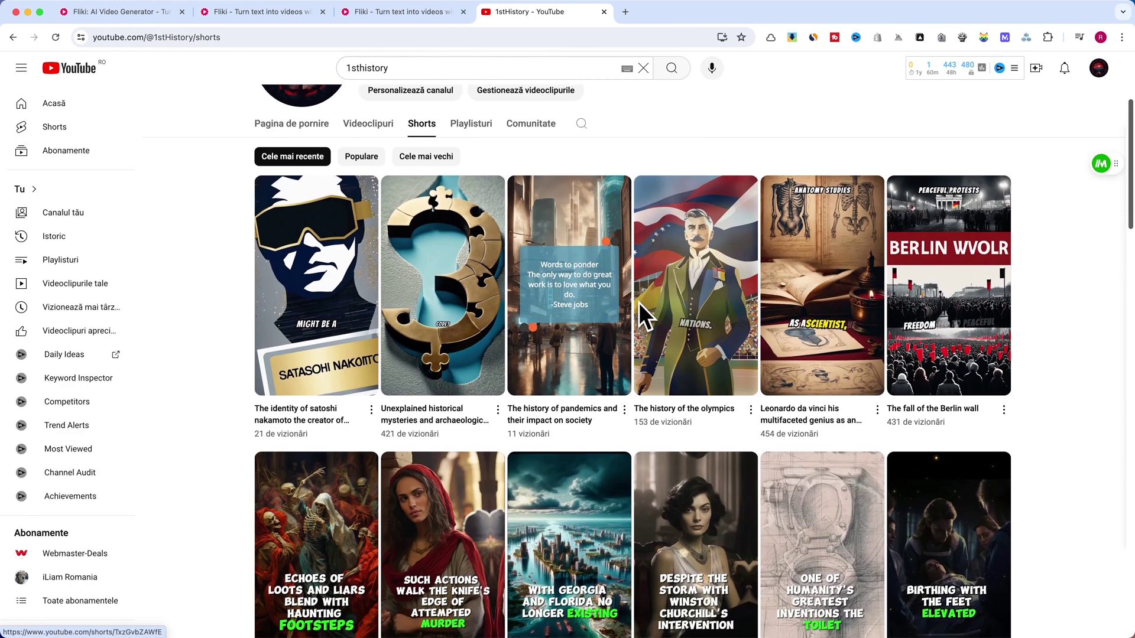
{"action": "scroll", "coordinate": [639, 303], "scroll_direction": "up", "scroll_amount": 5}
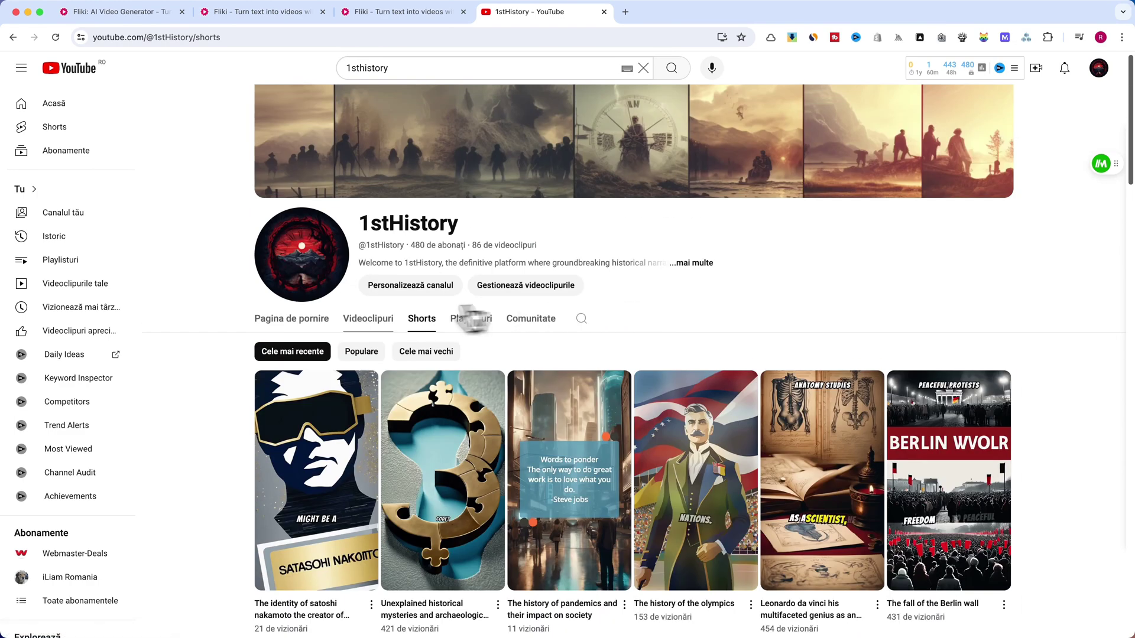
{"action": "left_click", "coordinate": [296, 322]}
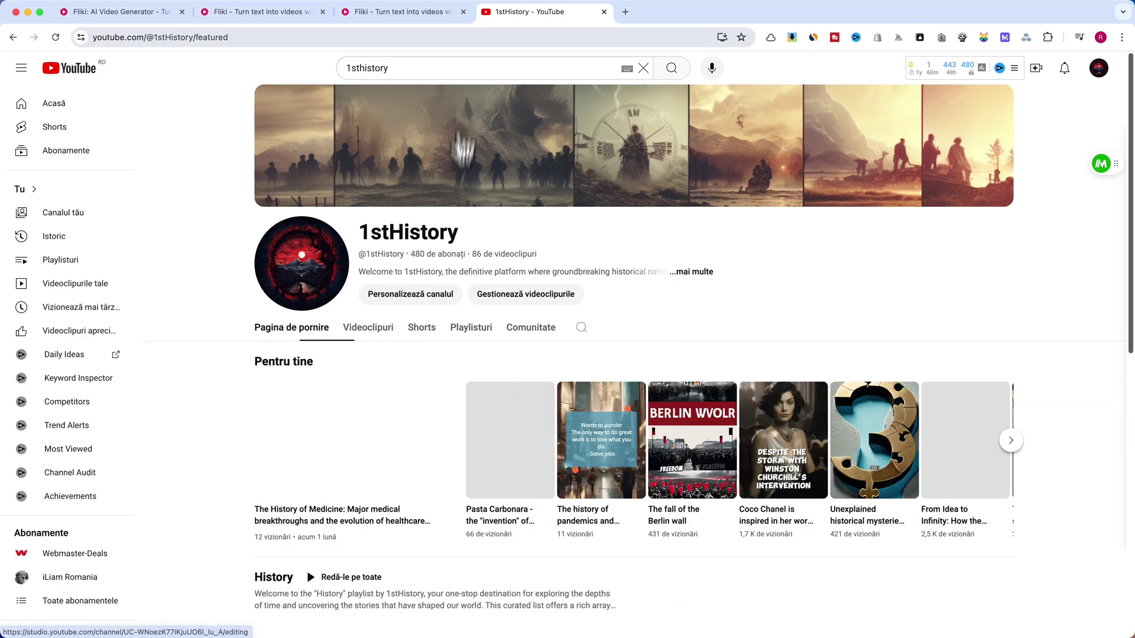
{"action": "left_click", "coordinate": [249, 14]}
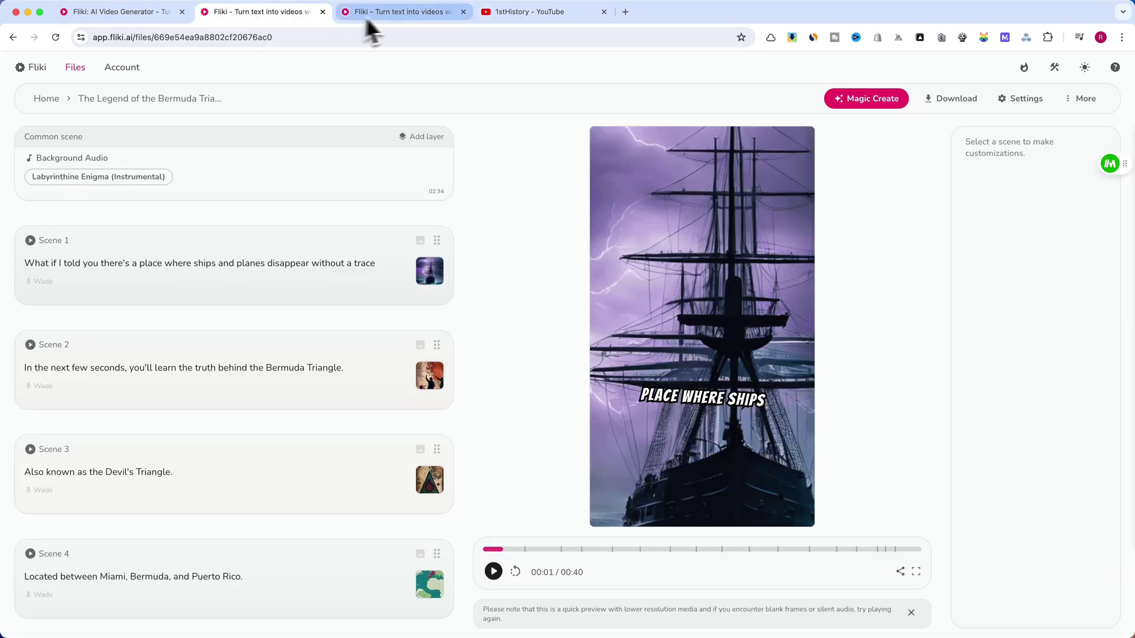
{"action": "left_click", "coordinate": [367, 14]}
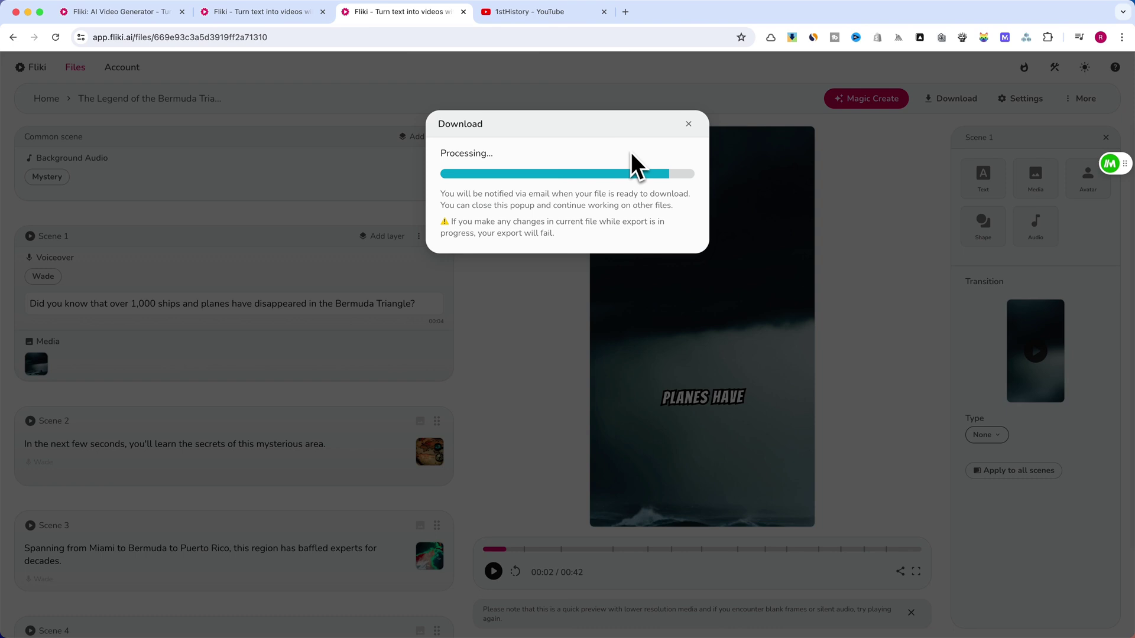
{"action": "left_click", "coordinate": [547, 12]}
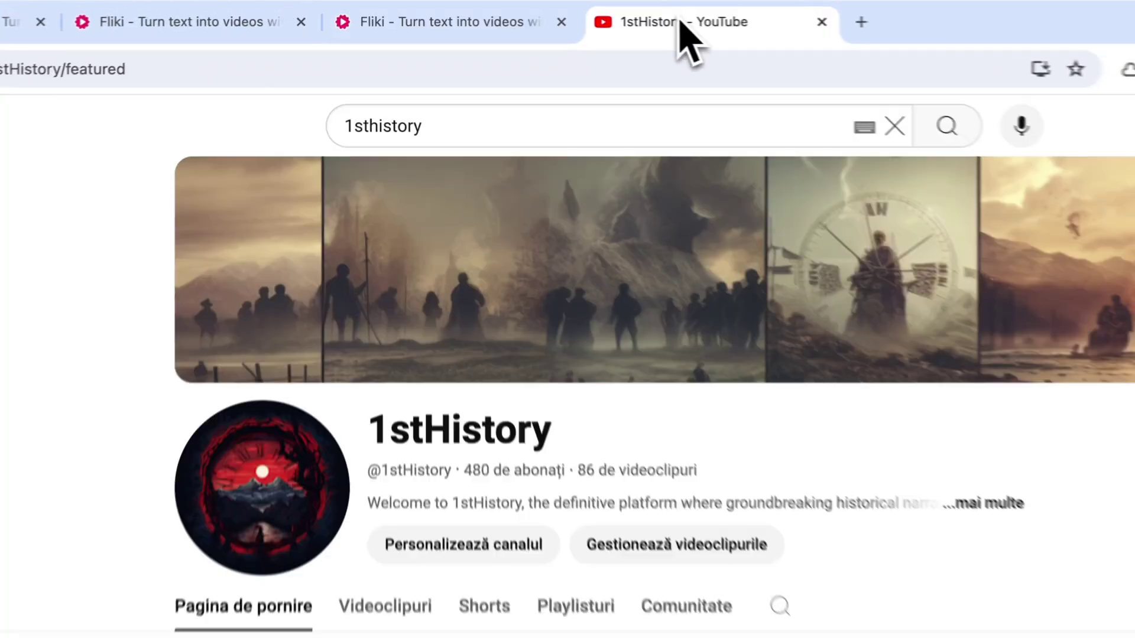